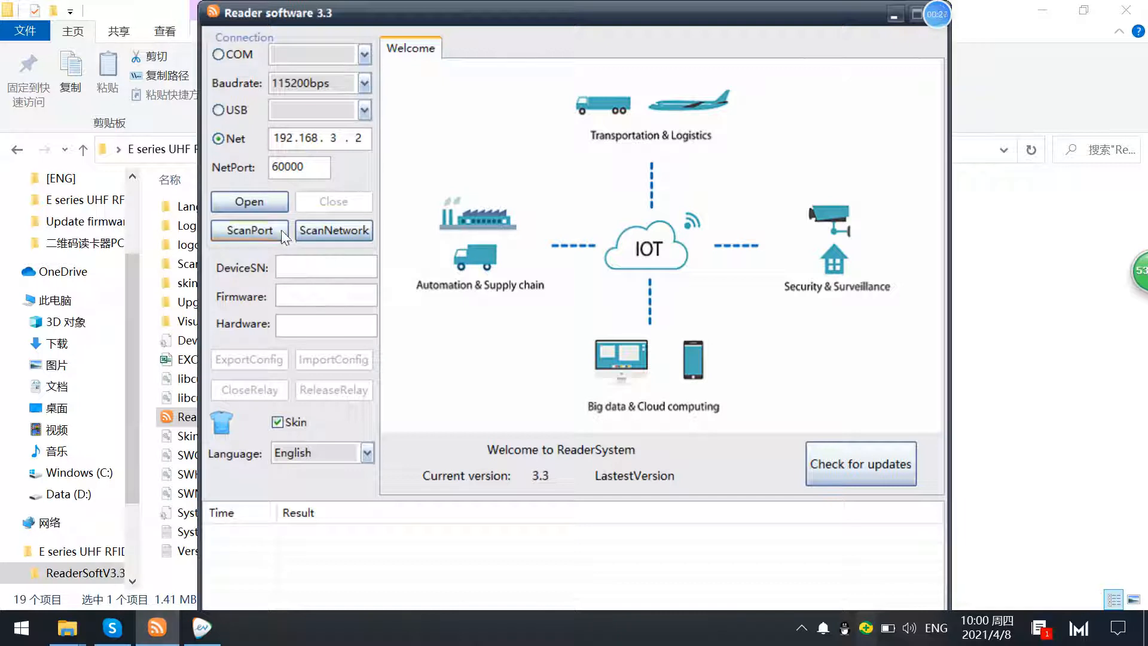
- Scan the network for readers from the ScanNetwork device scanner
click(239, 231)
click(328, 231)
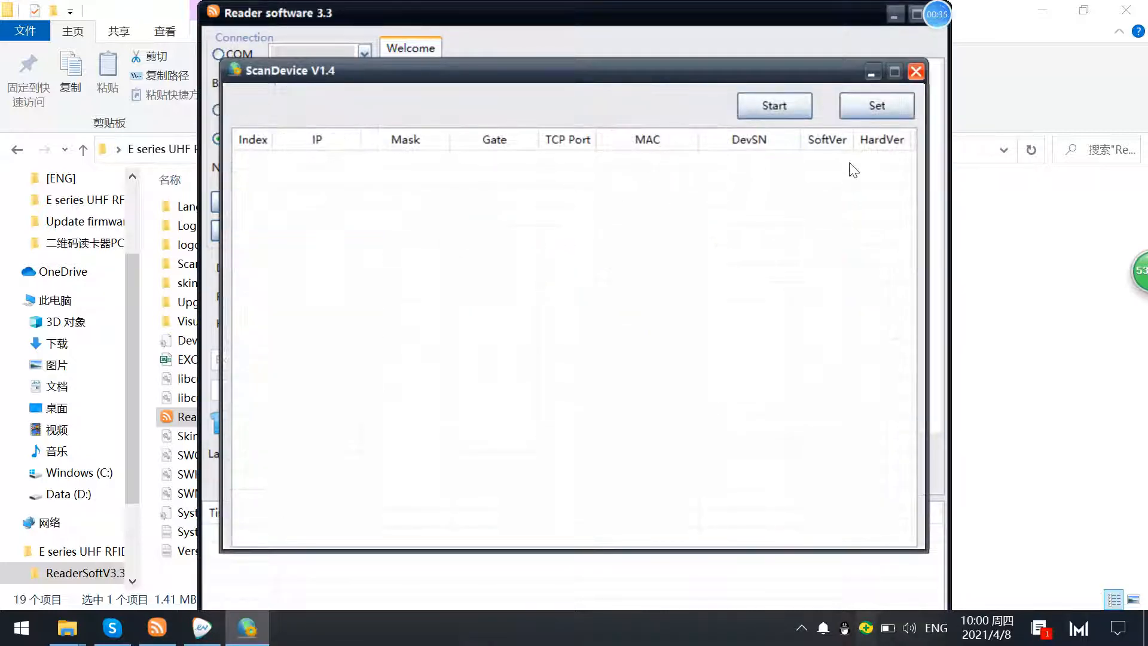
click(770, 107)
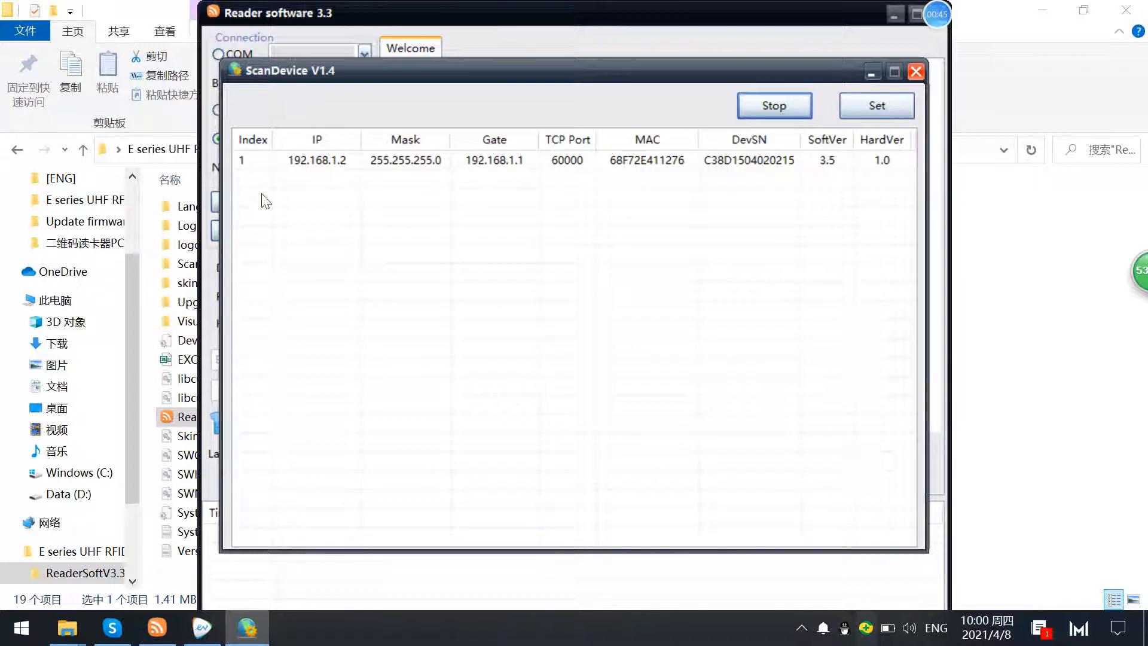
- Select the reader found at 192.168.1.2 in the scan results
double_click(324, 161)
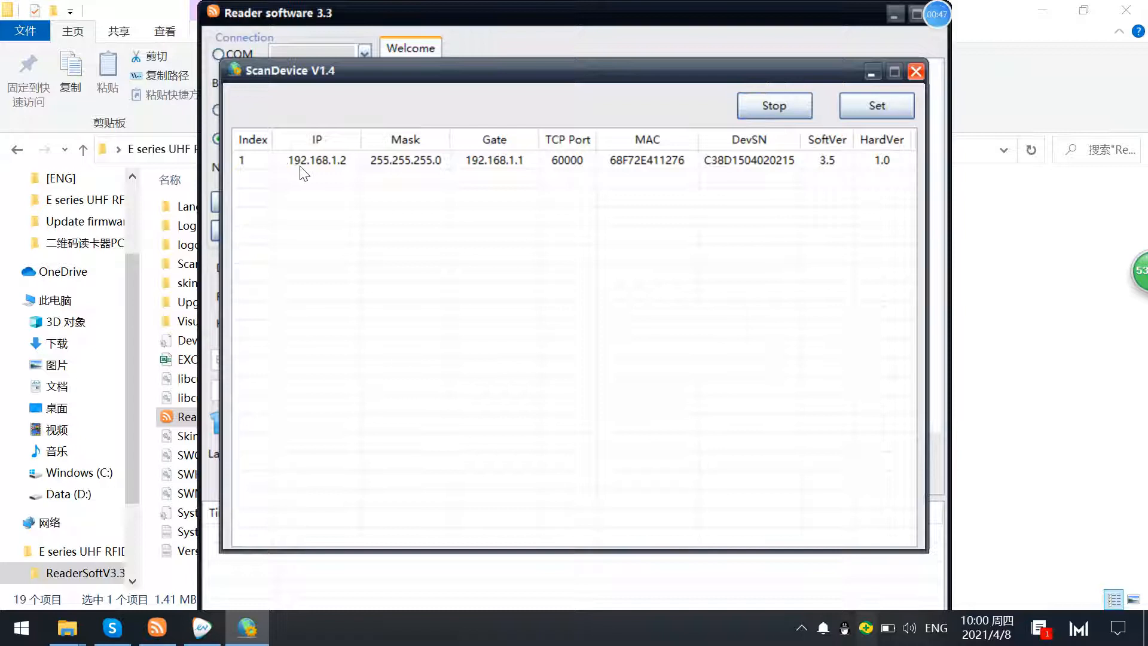
drag(355, 72, 458, 75)
click(408, 163)
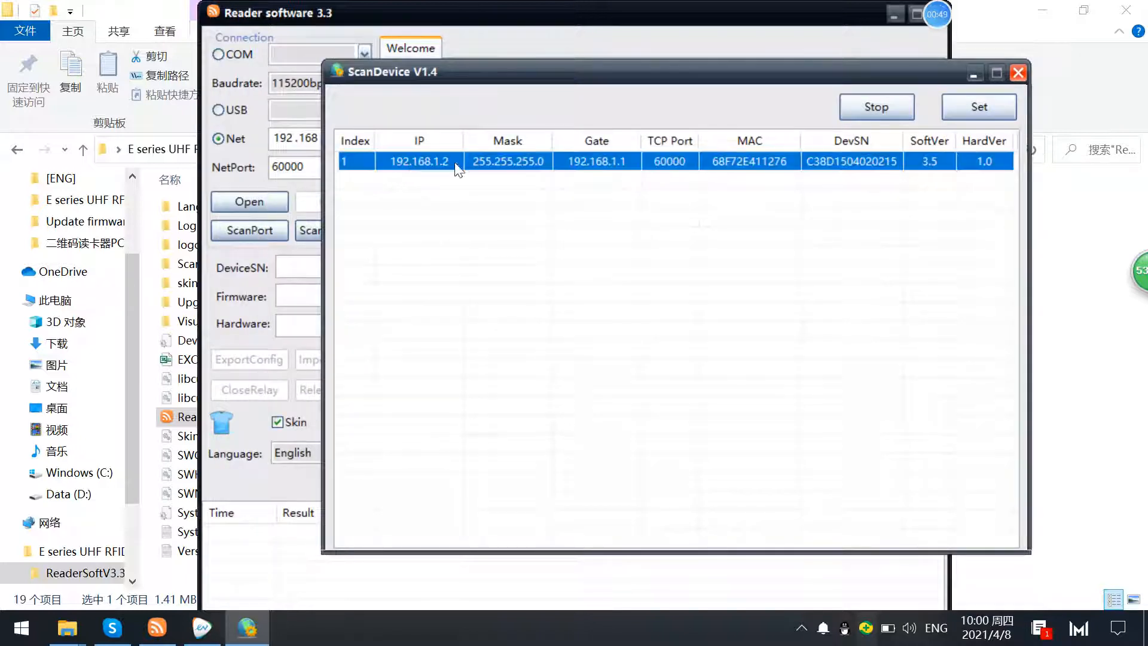
click(399, 173)
click(416, 169)
- Review the reader's IP address octets in the SetNetParam dialog
click(953, 114)
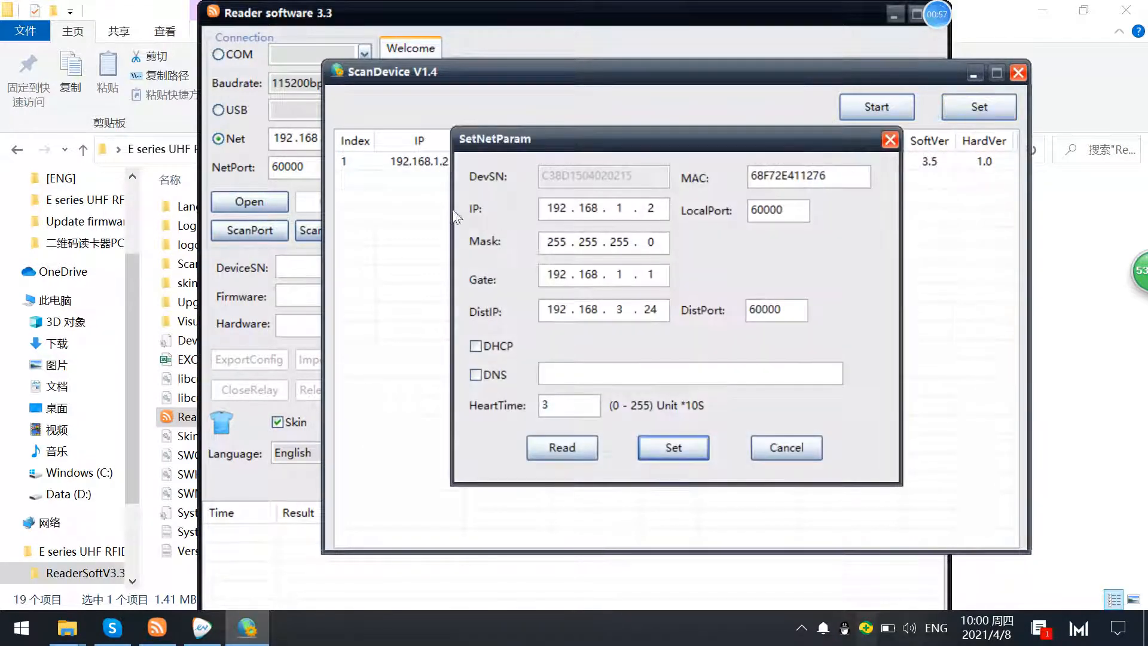
drag(613, 136, 647, 64)
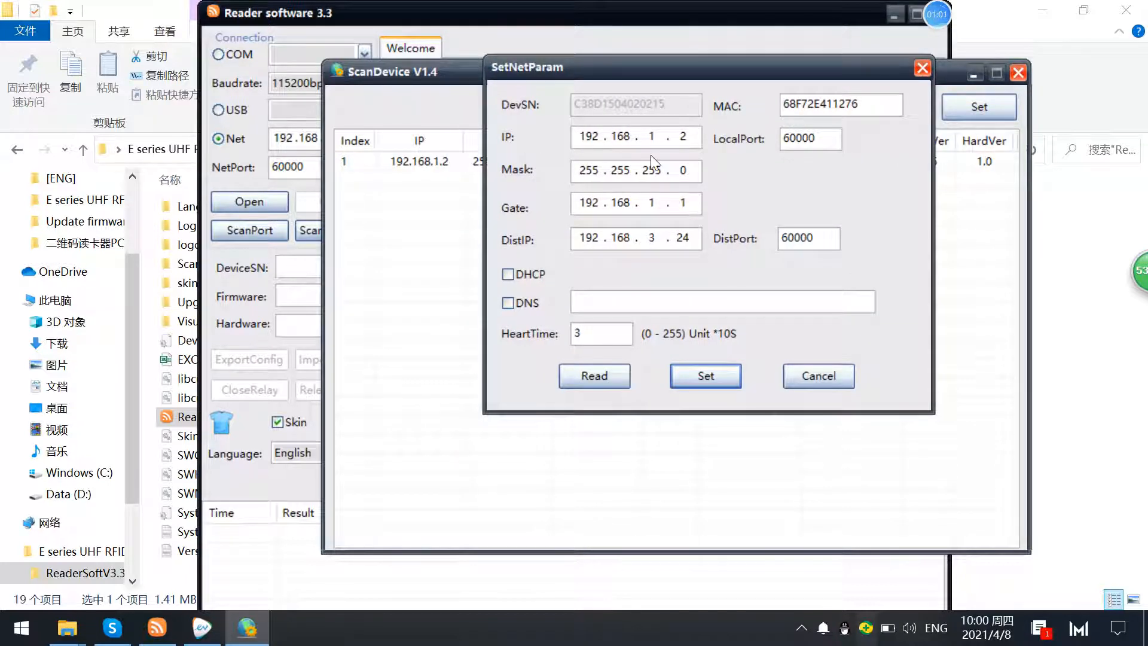
double_click(656, 138)
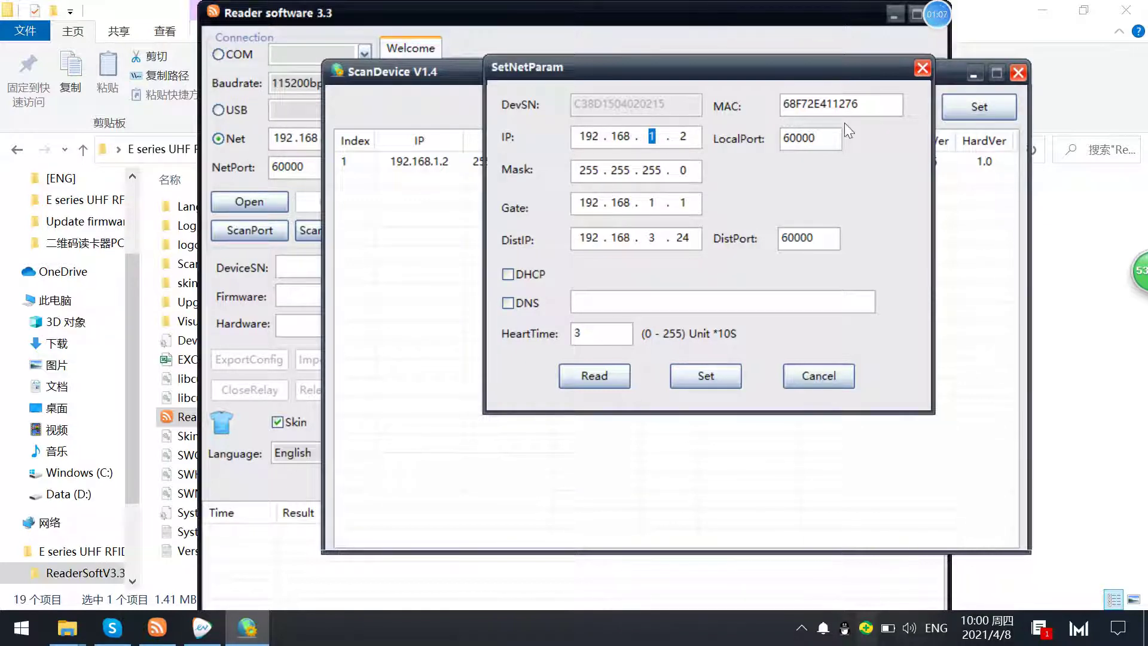
double_click(588, 137)
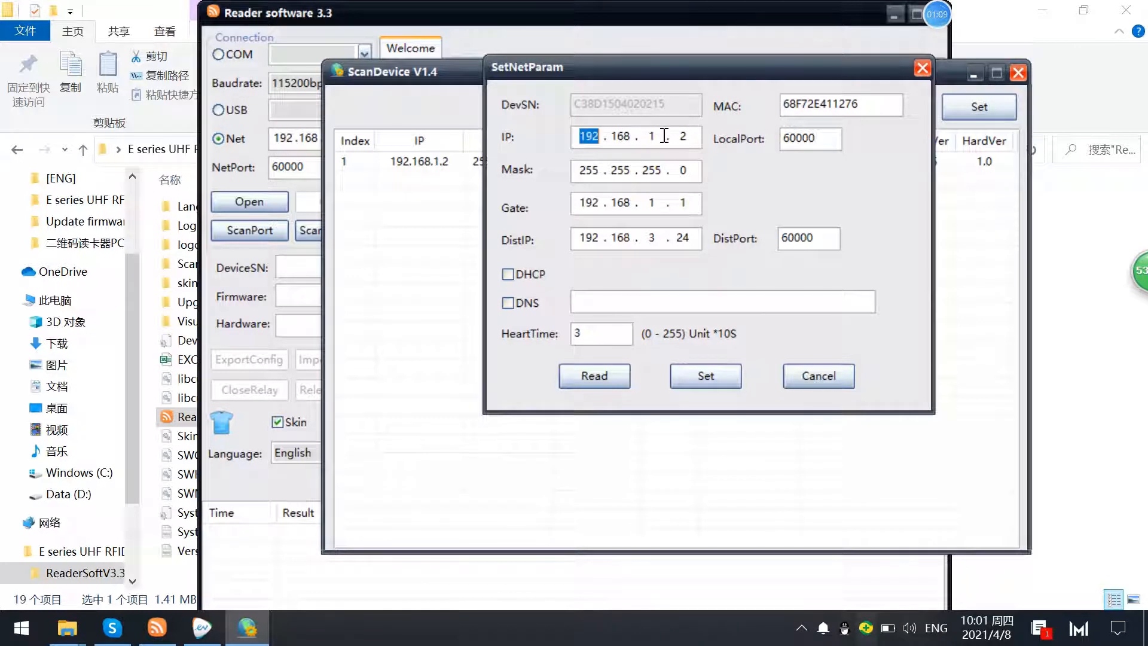
click(656, 137)
double_click(655, 137)
- Enable DHCP, write the network parameters to the reader and read them back
click(509, 275)
click(596, 376)
click(509, 274)
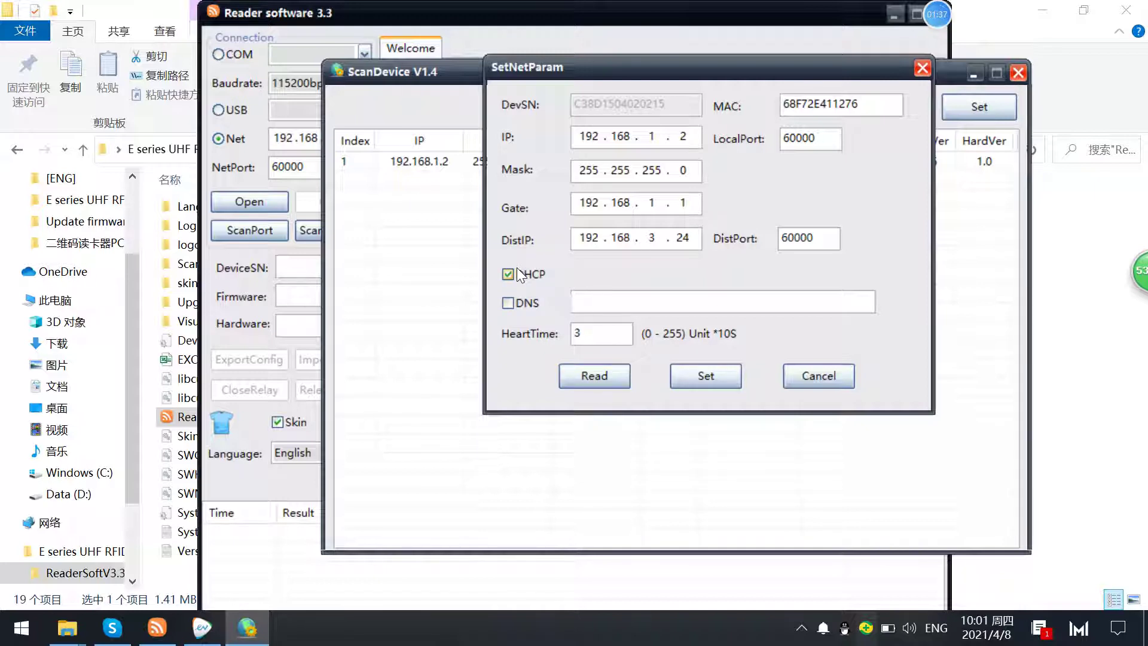
click(698, 368)
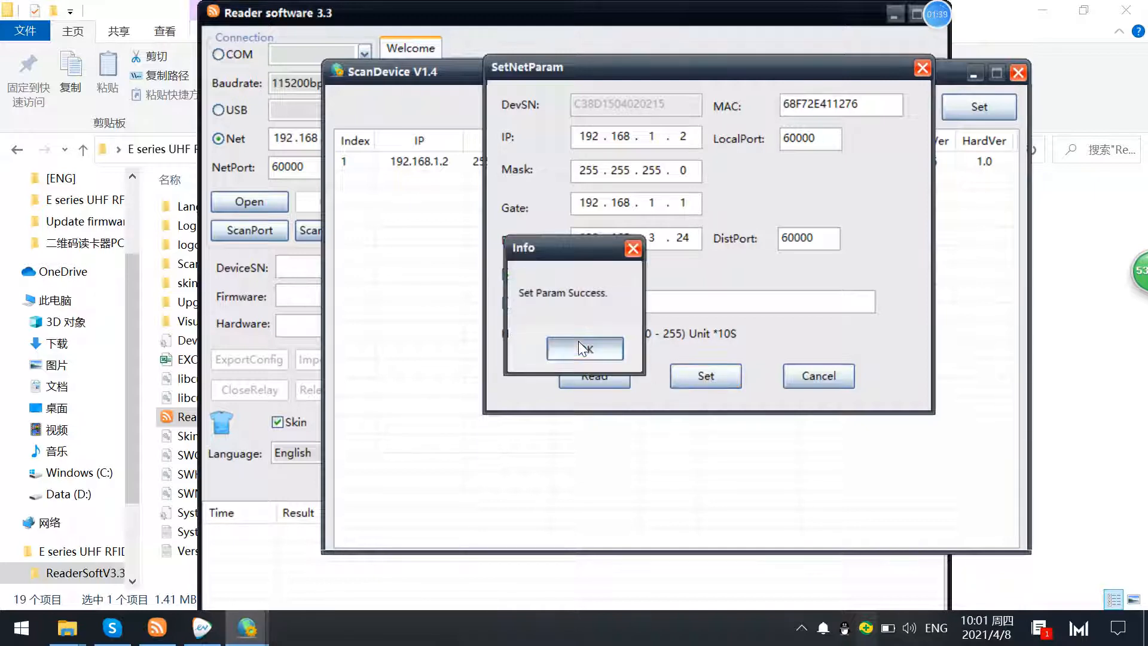
click(579, 342)
click(616, 372)
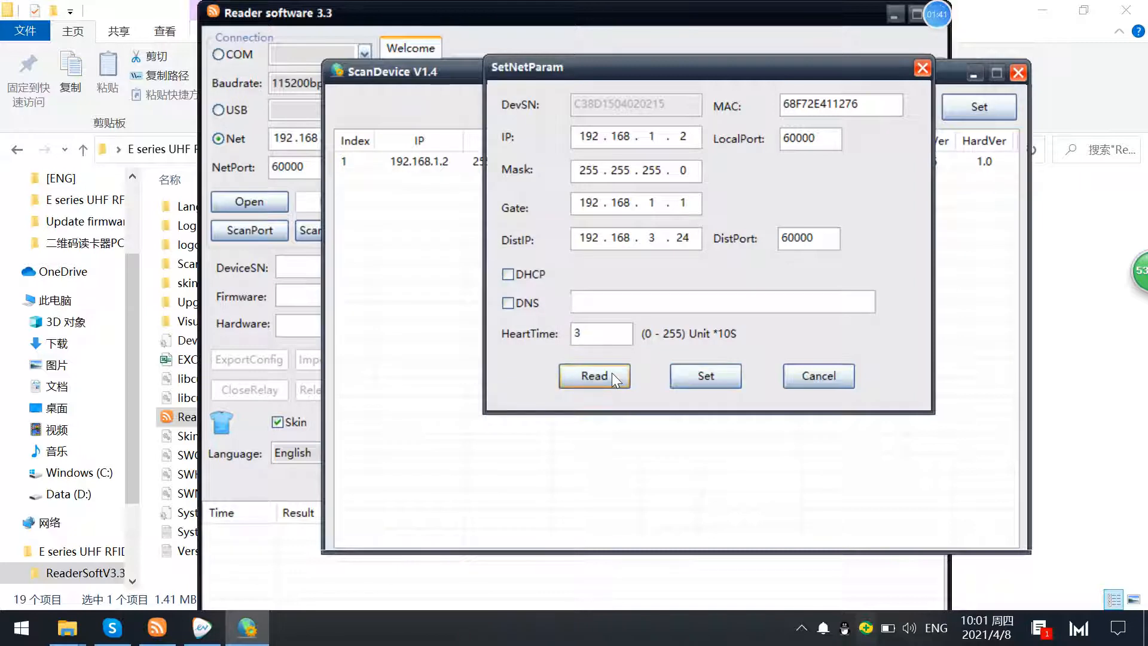
- Rescan the network, find the reader now at 192.168.3.36 and close the scanner
click(922, 68)
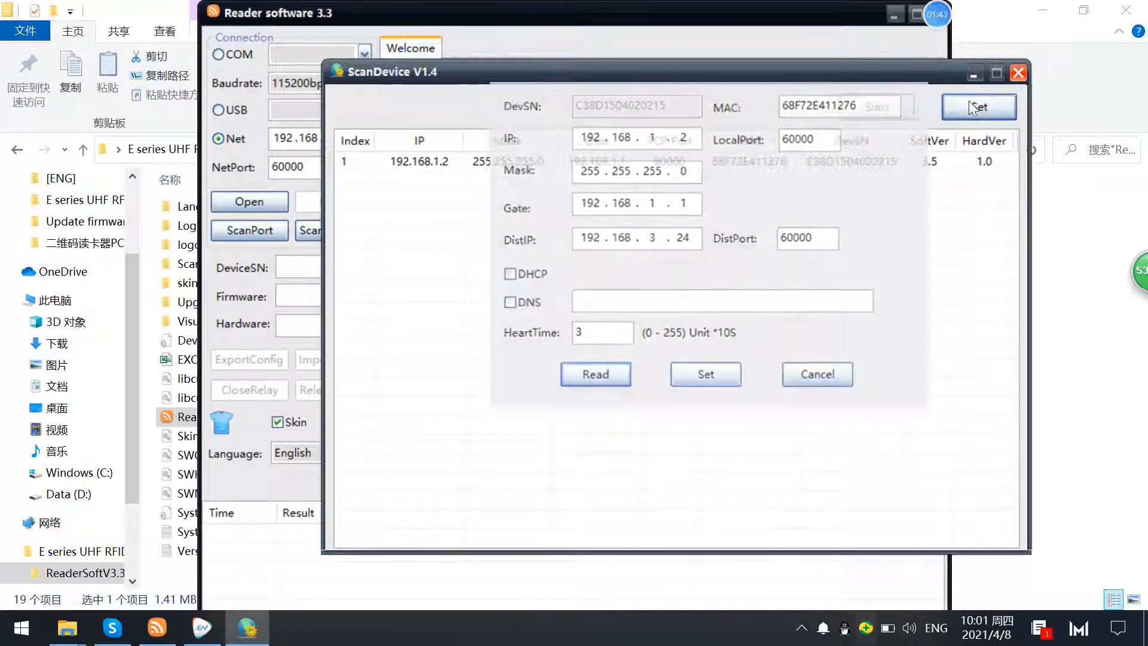
click(873, 109)
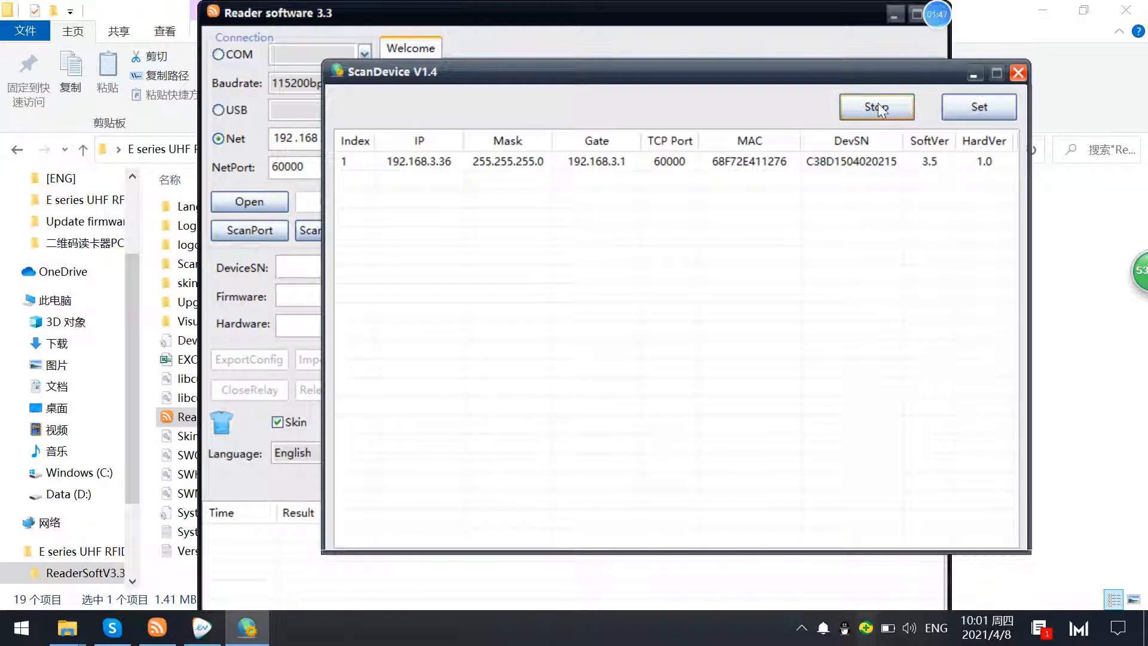
click(879, 108)
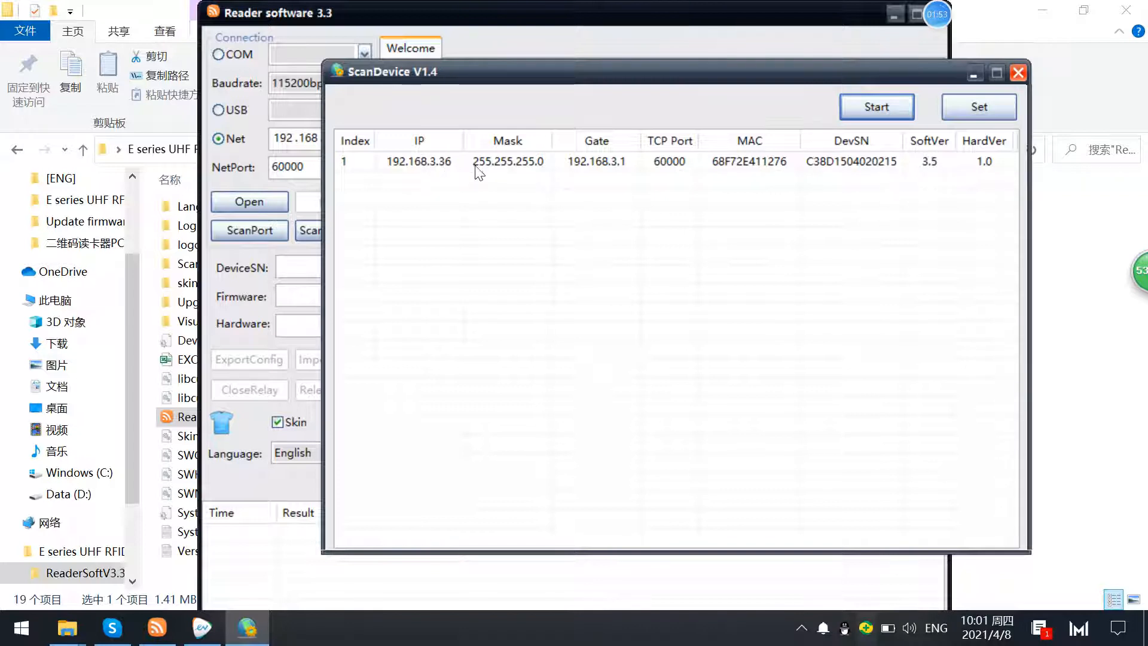
click(419, 166)
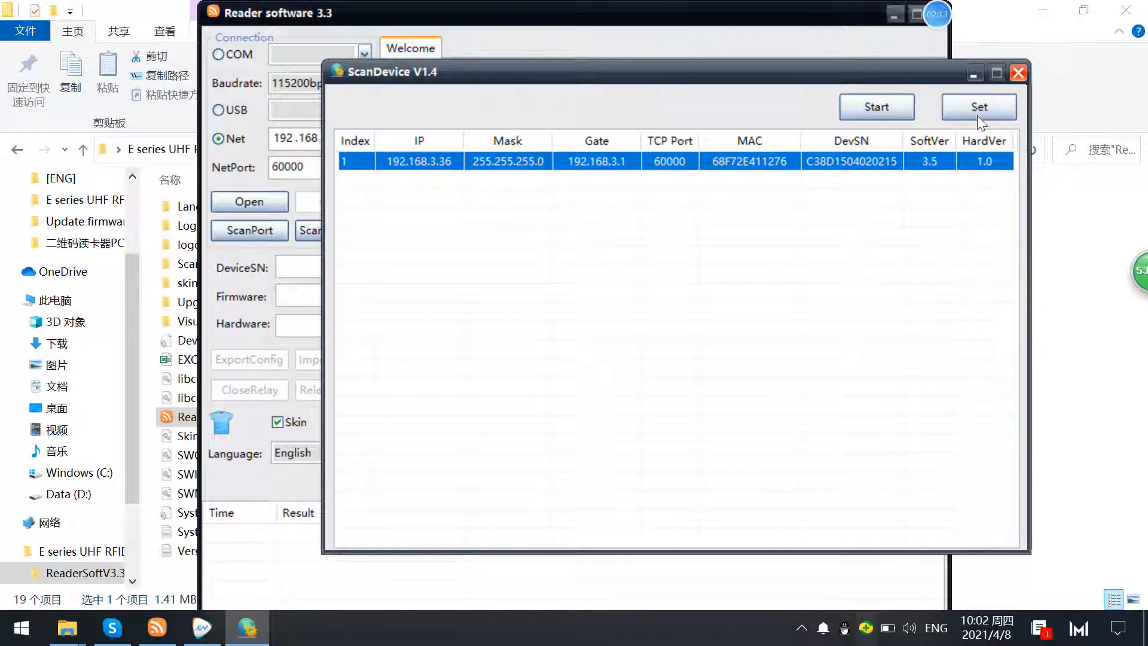
click(1018, 73)
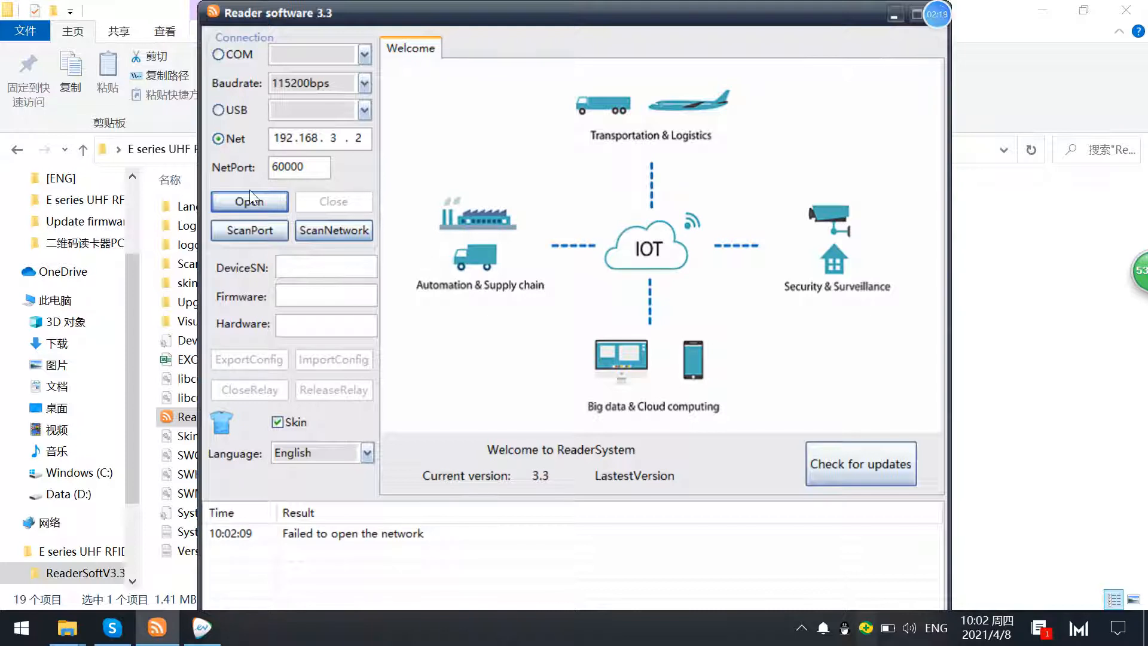
- Attempt the network connection twice at 192.168.3.26, both failing
double_click(356, 140)
text(26)
click(245, 203)
click(260, 200)
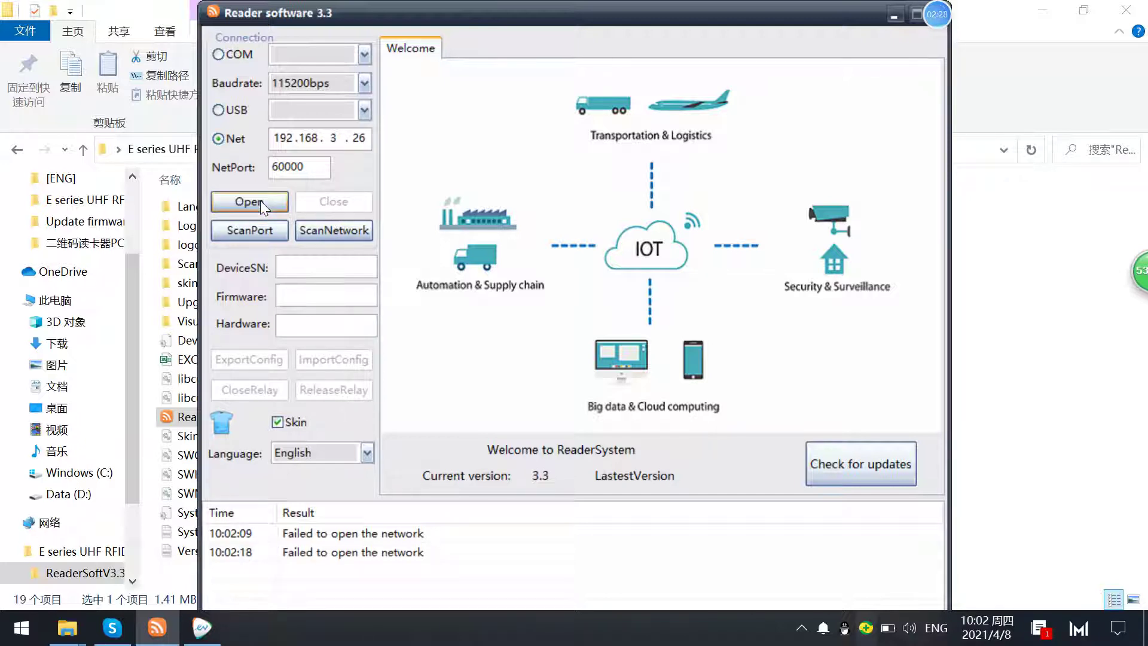
- Scan the network again and select the reader listed at 192.168.3.36
click(311, 232)
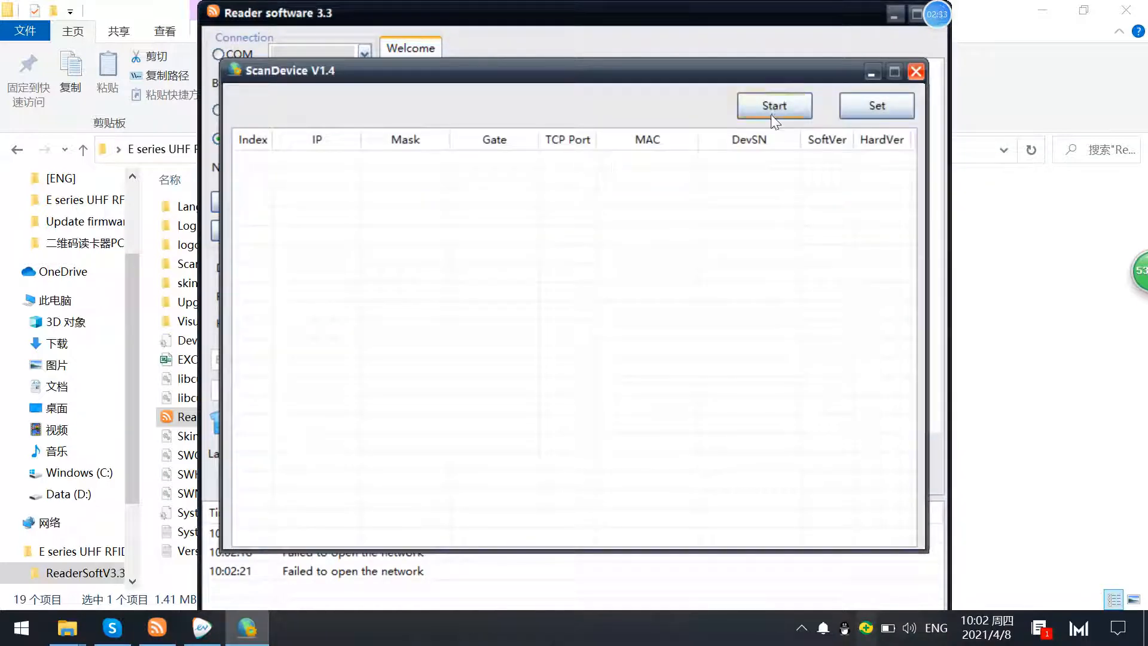
click(771, 113)
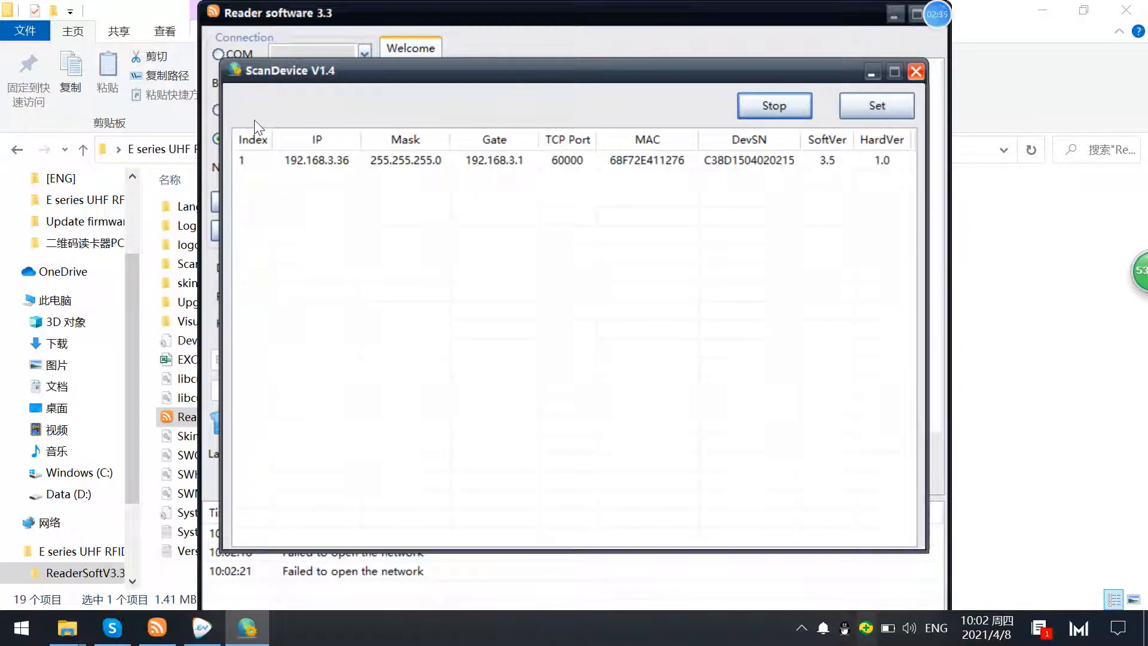
click(320, 160)
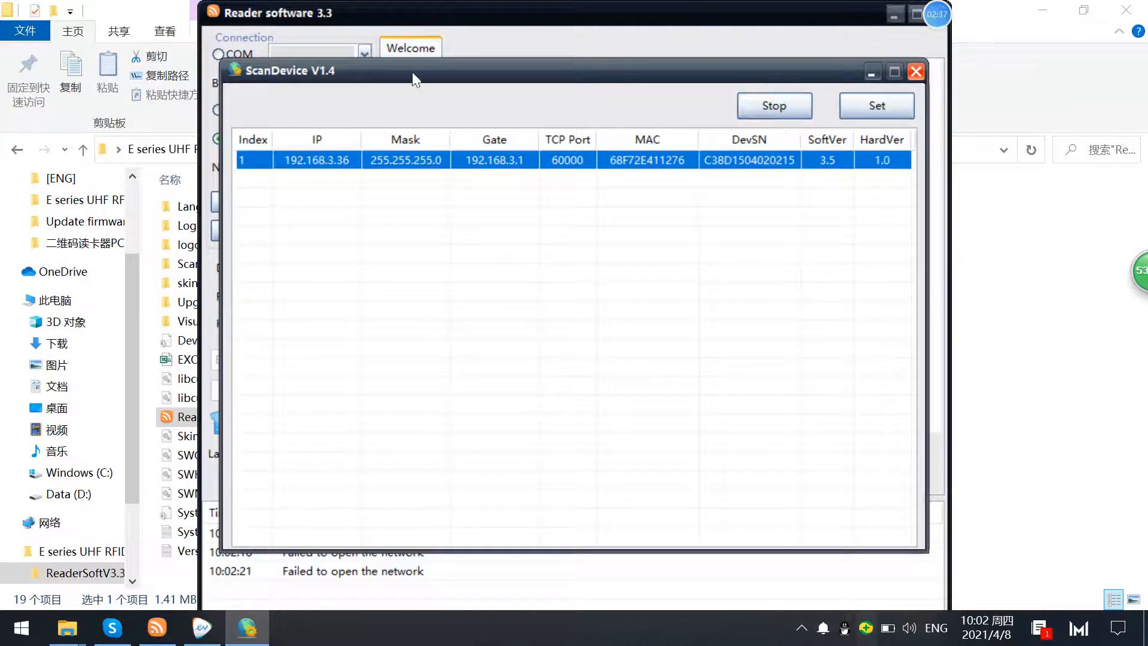
drag(411, 72, 510, 185)
- Change the Net IP last octet to 36 and connect to the reader at 192.168.3.36
key(alt+F4)
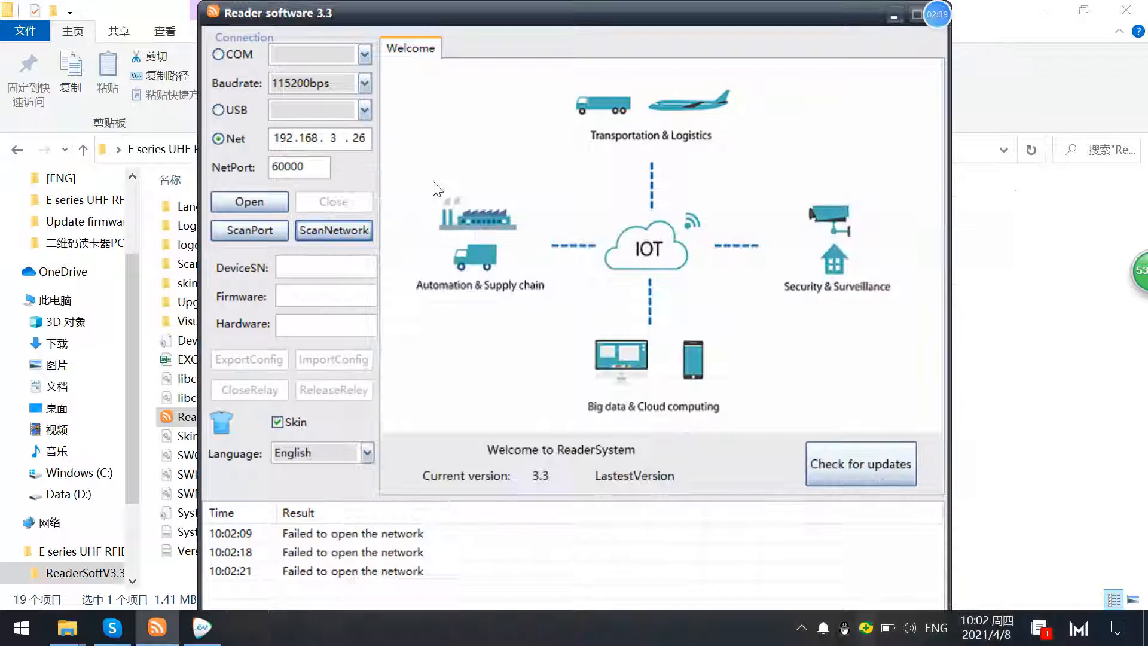
double_click(357, 139)
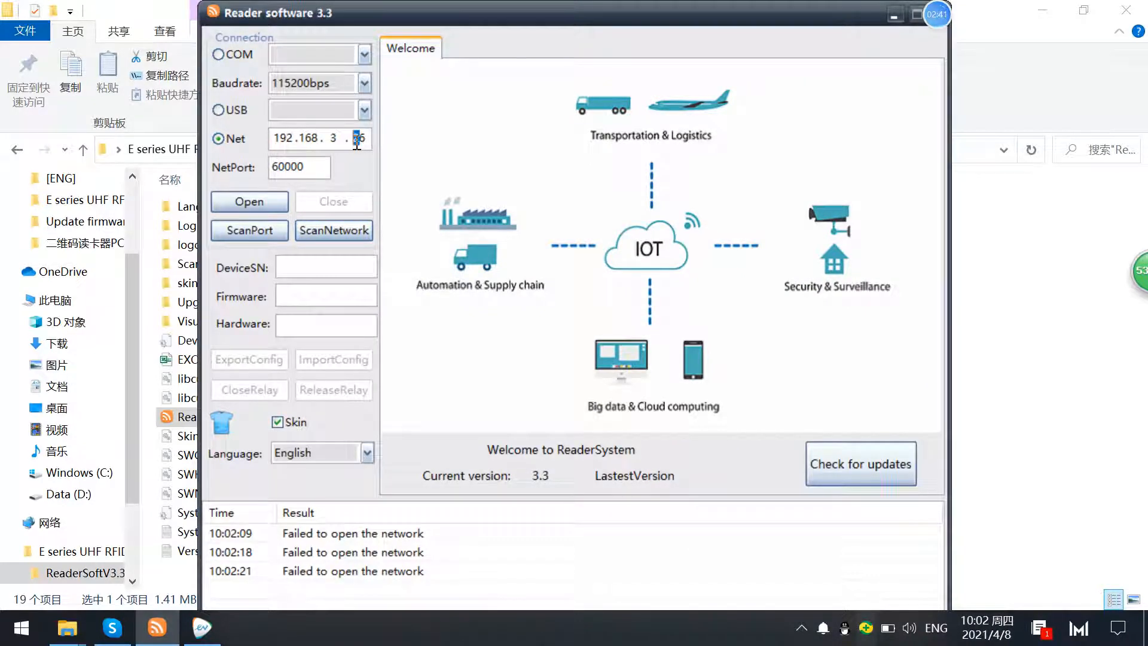
text(3)
click(241, 202)
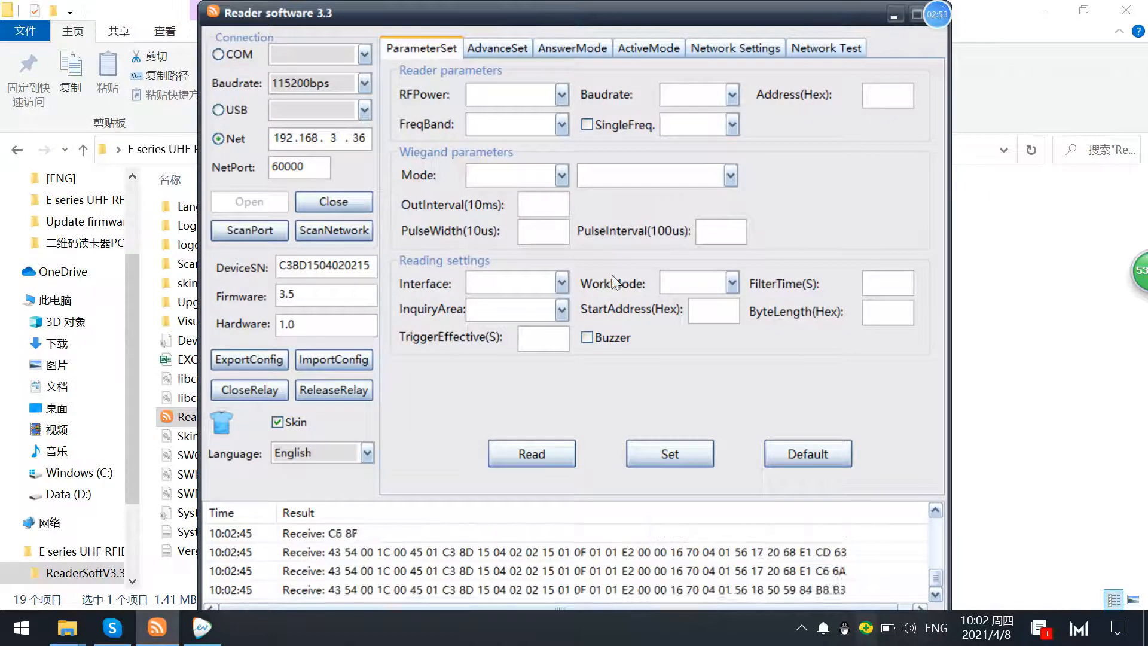
- Read the reader parameters, save with the buzzer on, then save again with it off
click(514, 454)
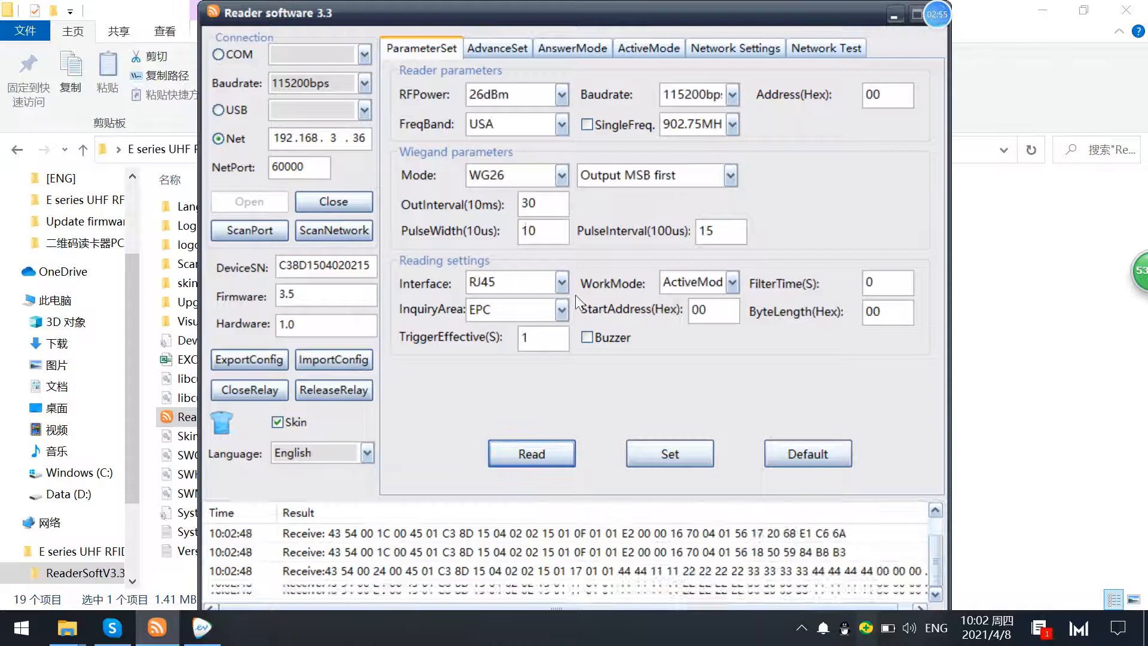
click(586, 339)
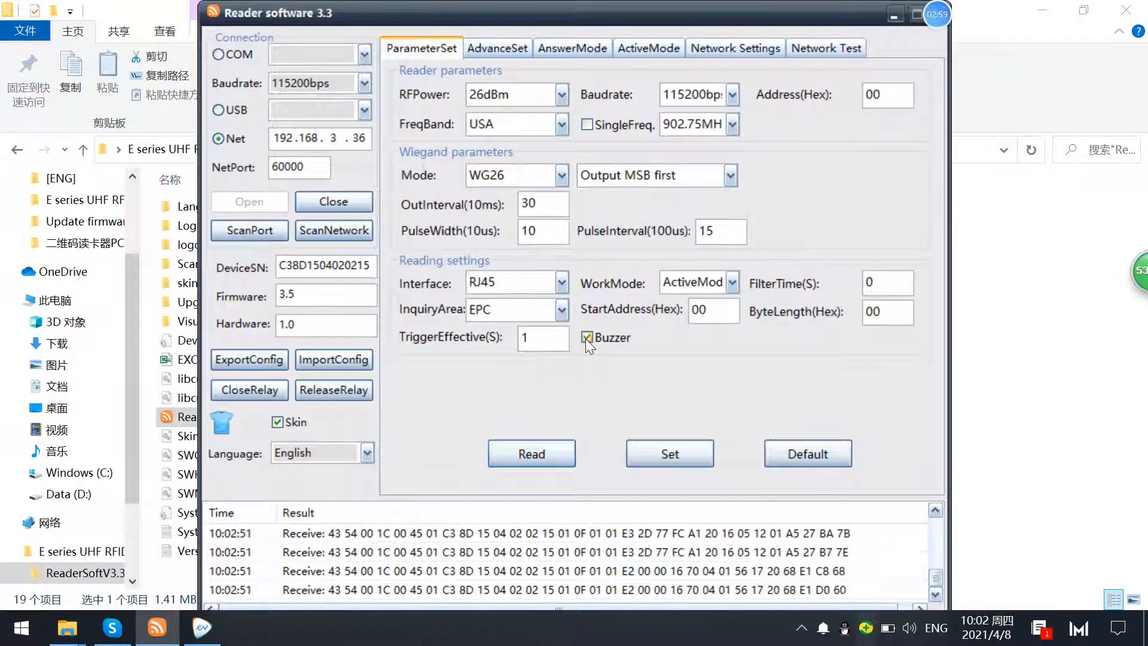
click(539, 446)
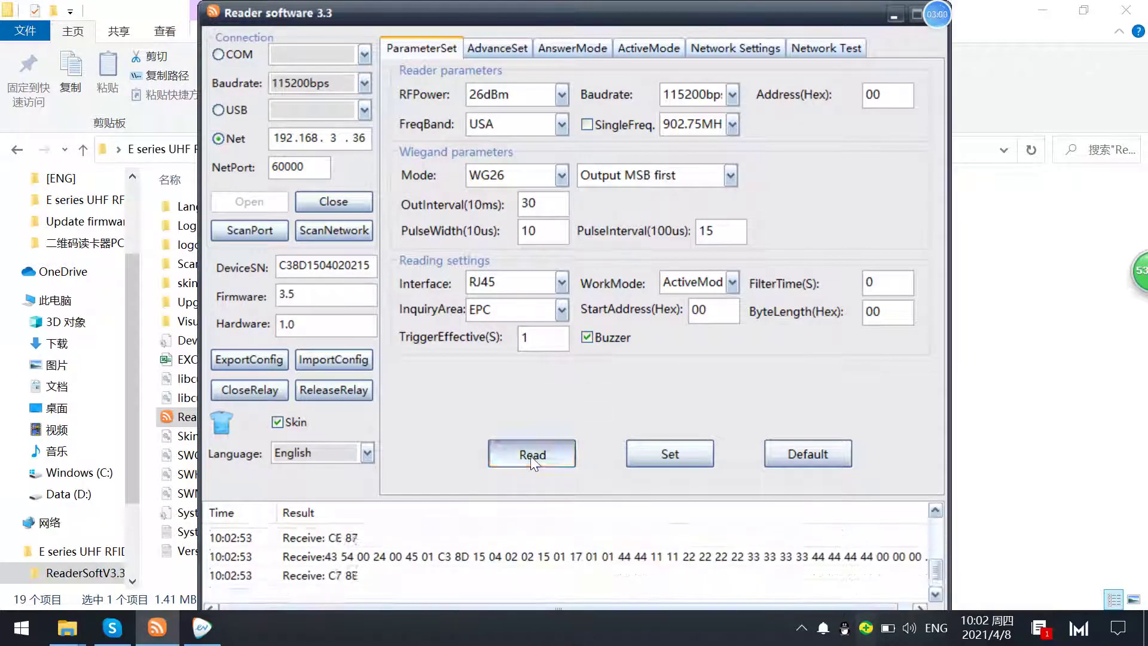
click(672, 454)
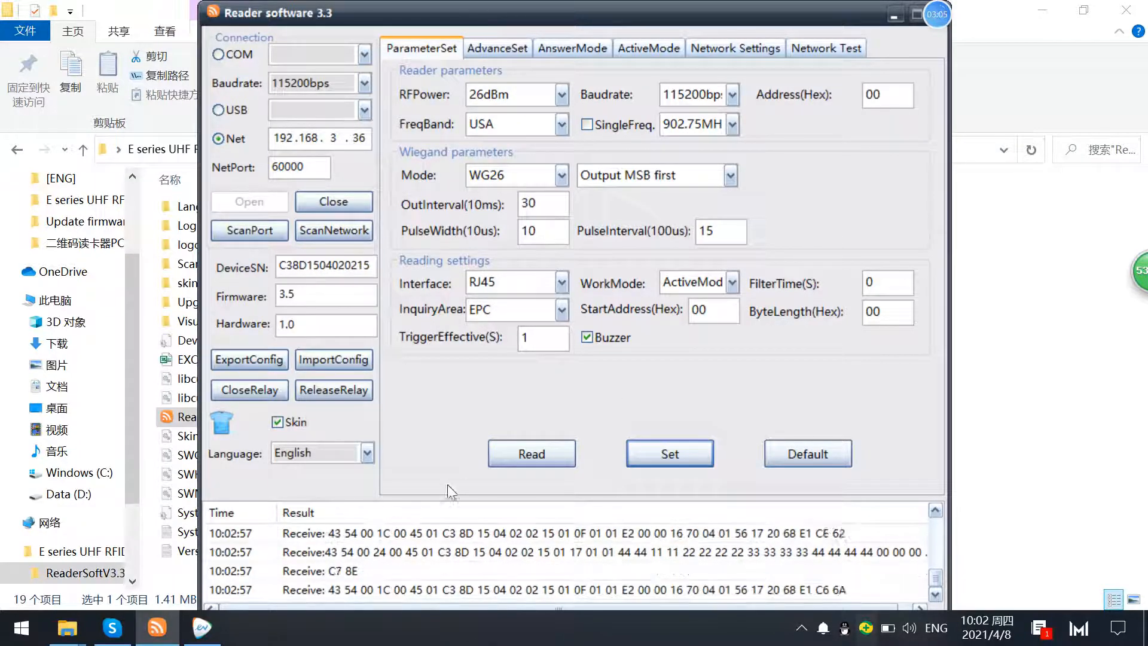
click(587, 338)
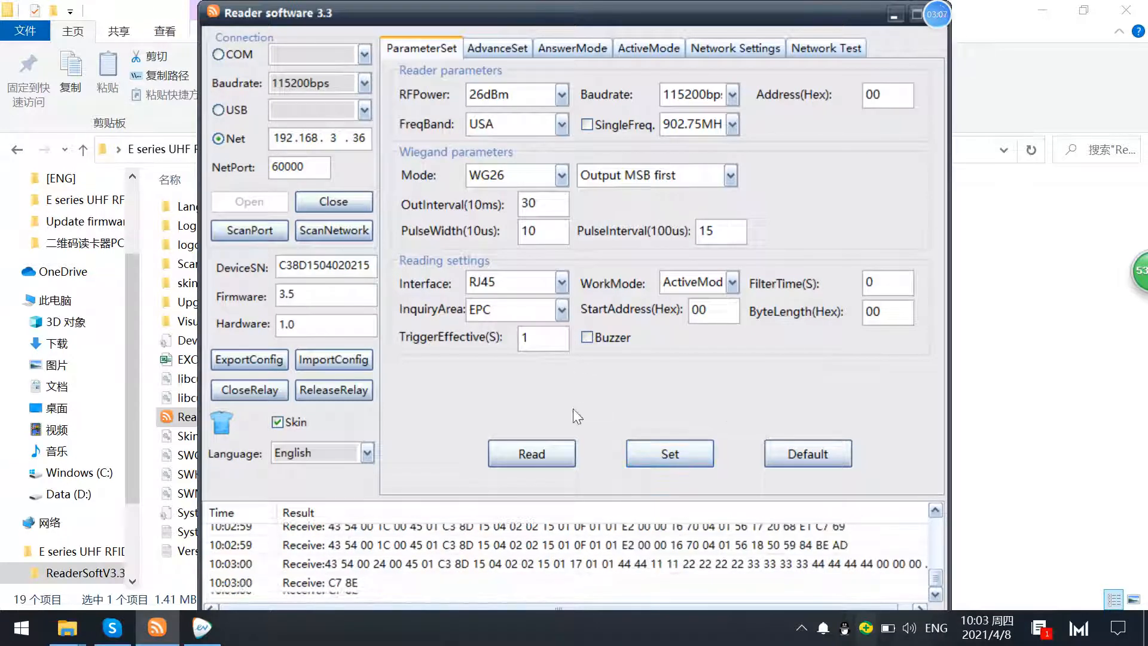
click(662, 452)
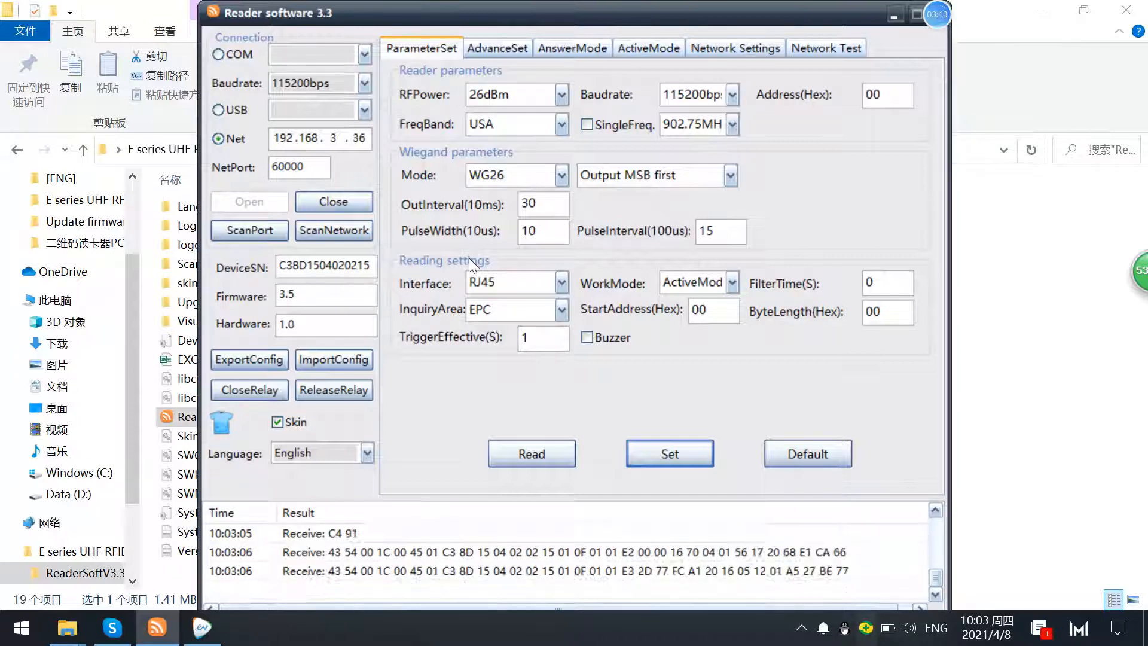
click(562, 283)
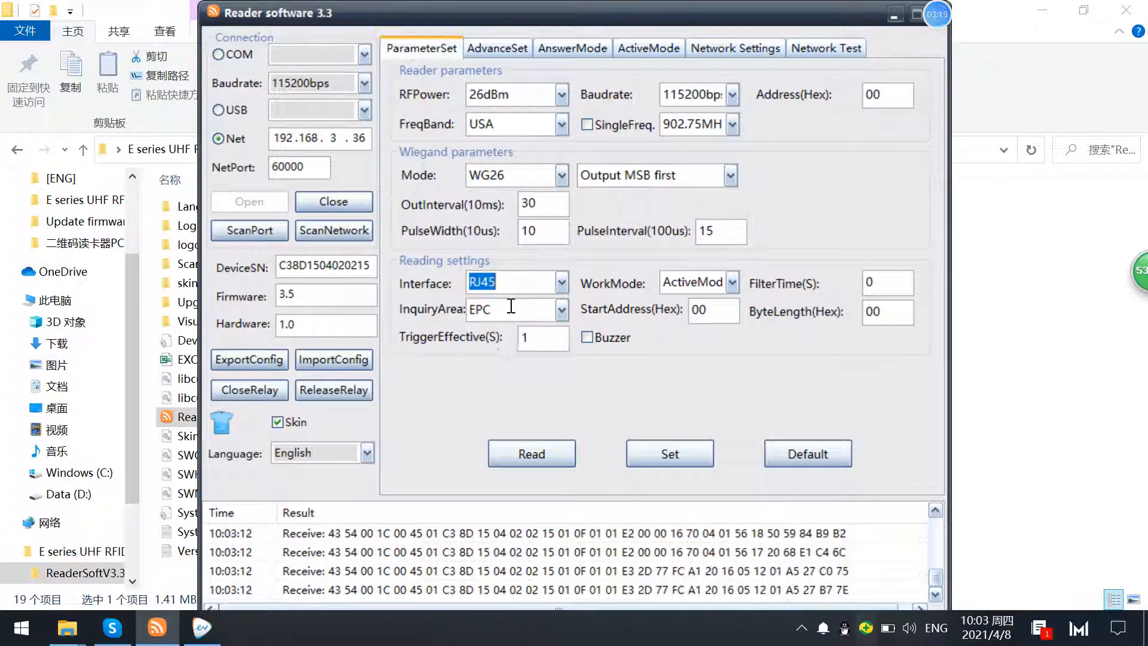
click(561, 282)
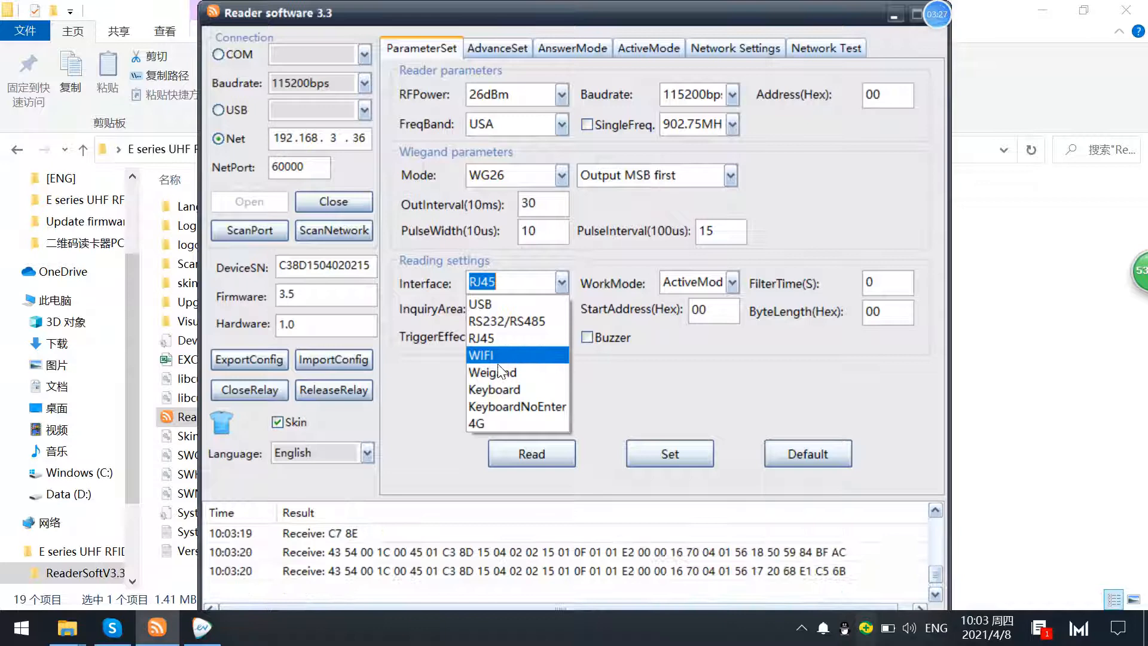
click(592, 262)
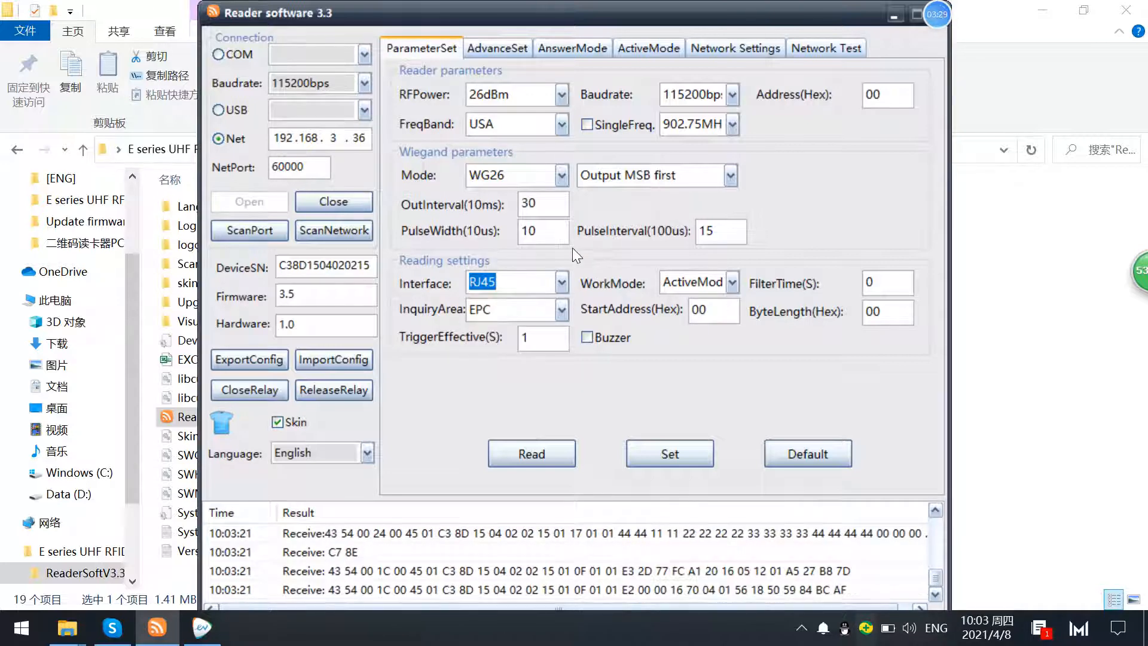
click(562, 284)
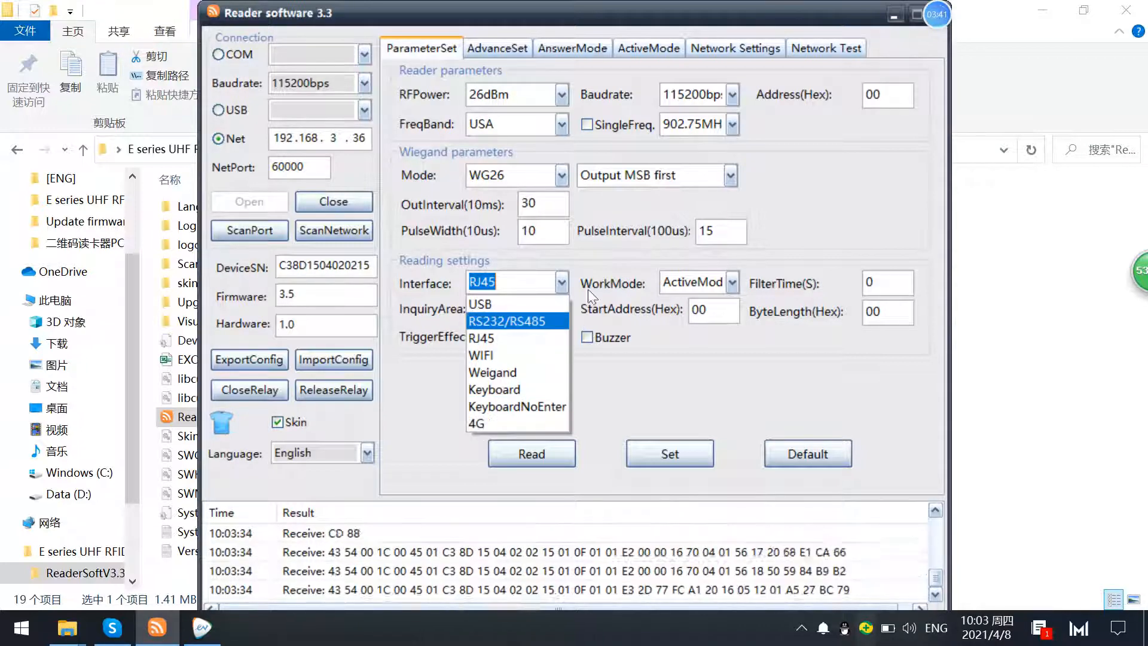
click(609, 259)
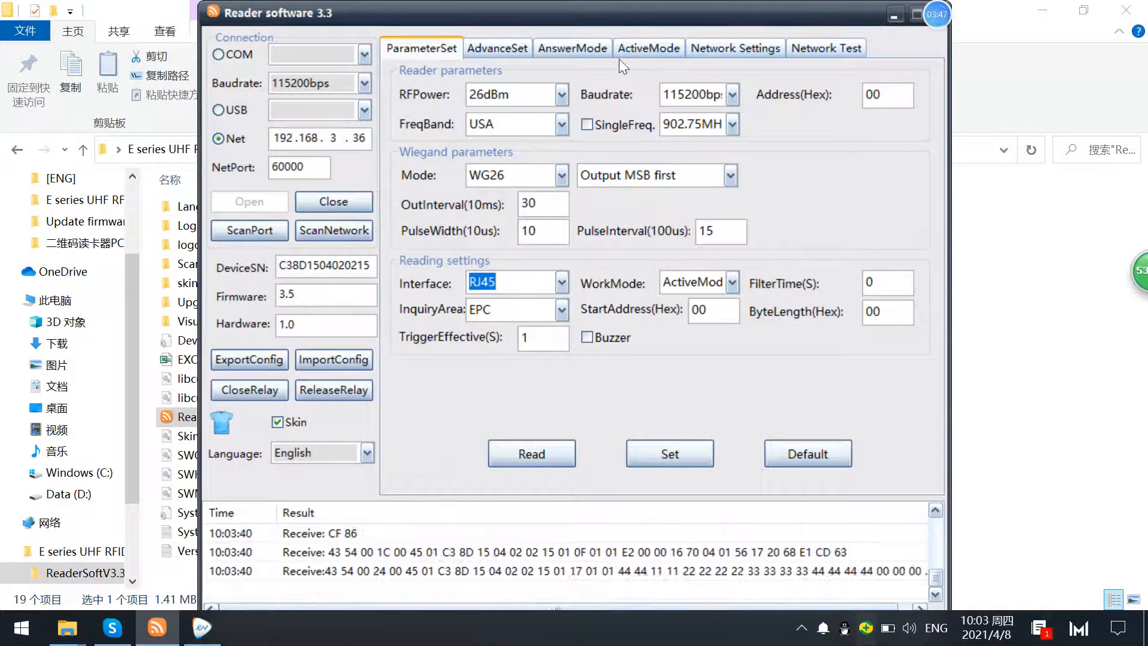
- Read tags continuously in ActiveMode with Get, then stop reading
click(645, 46)
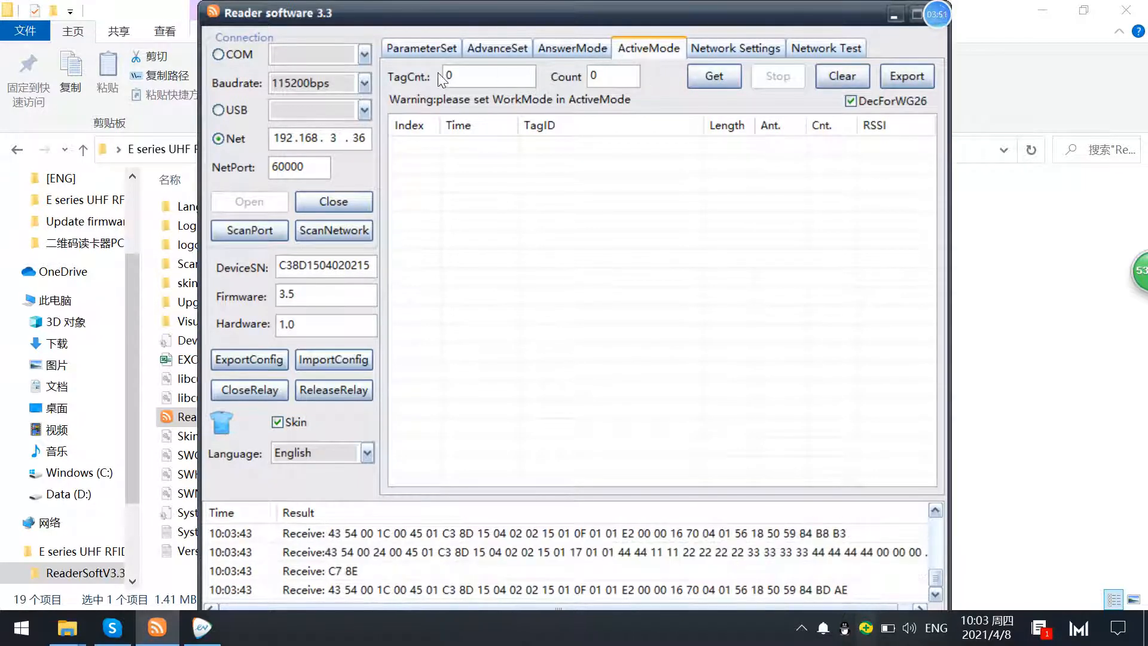
click(727, 77)
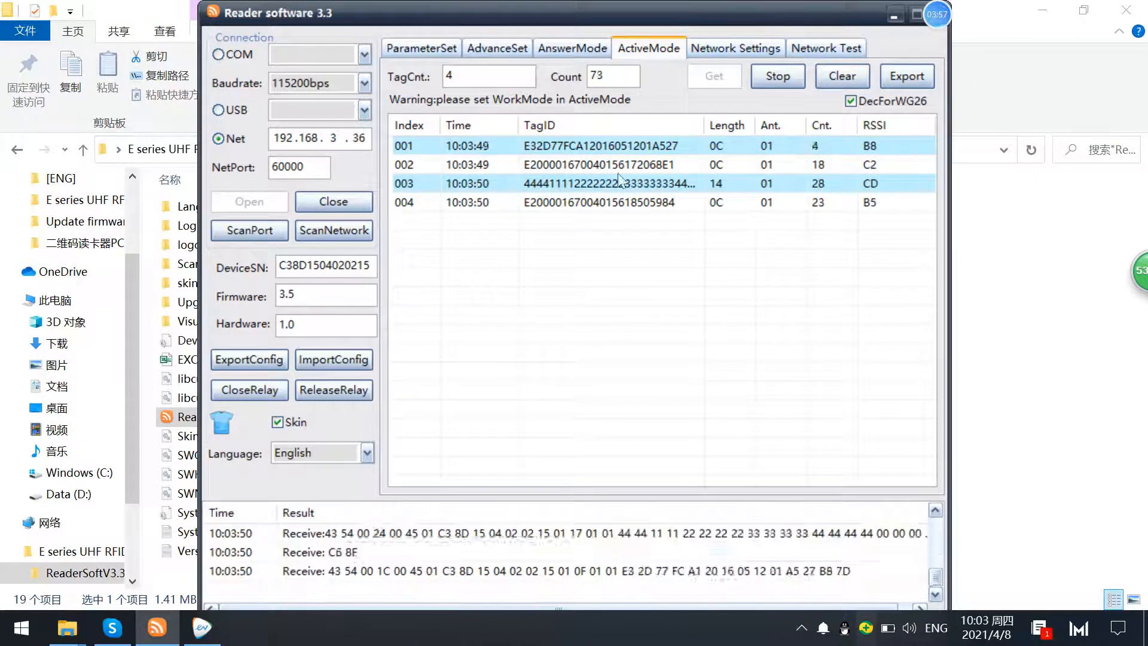
click(788, 75)
click(746, 50)
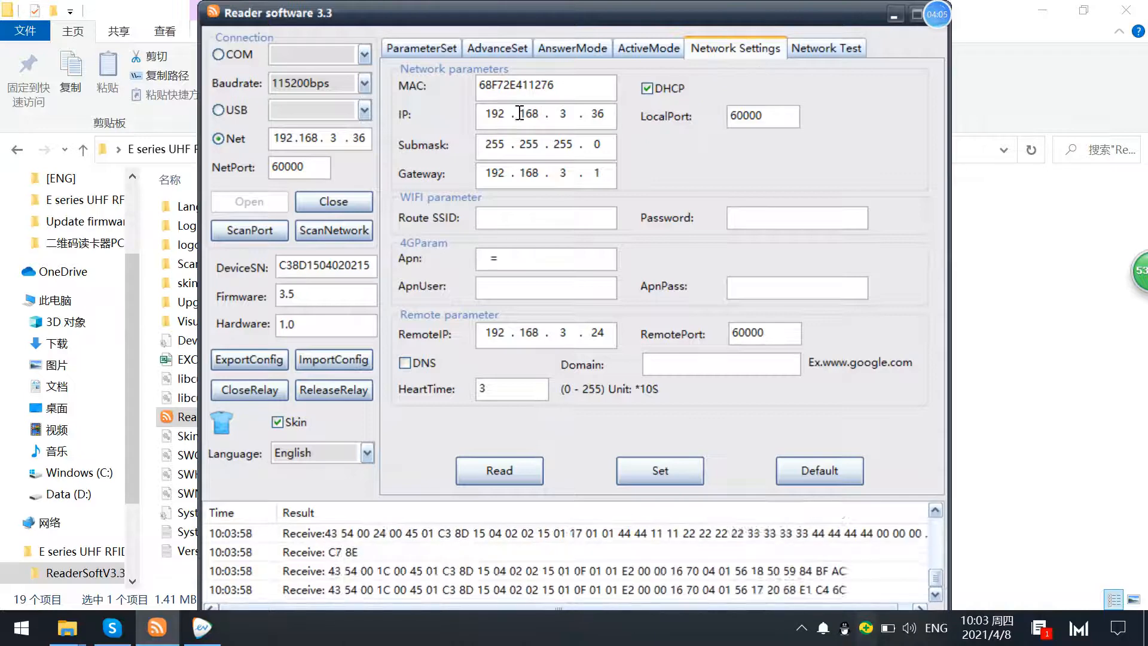
double_click(487, 114)
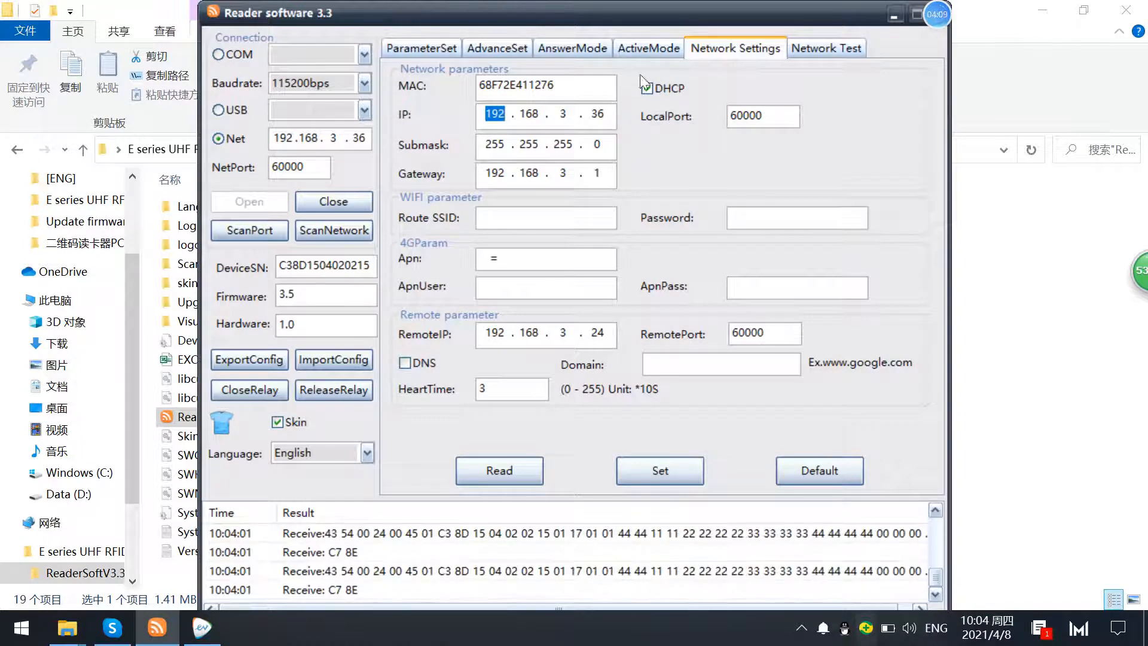
drag(551, 88, 468, 85)
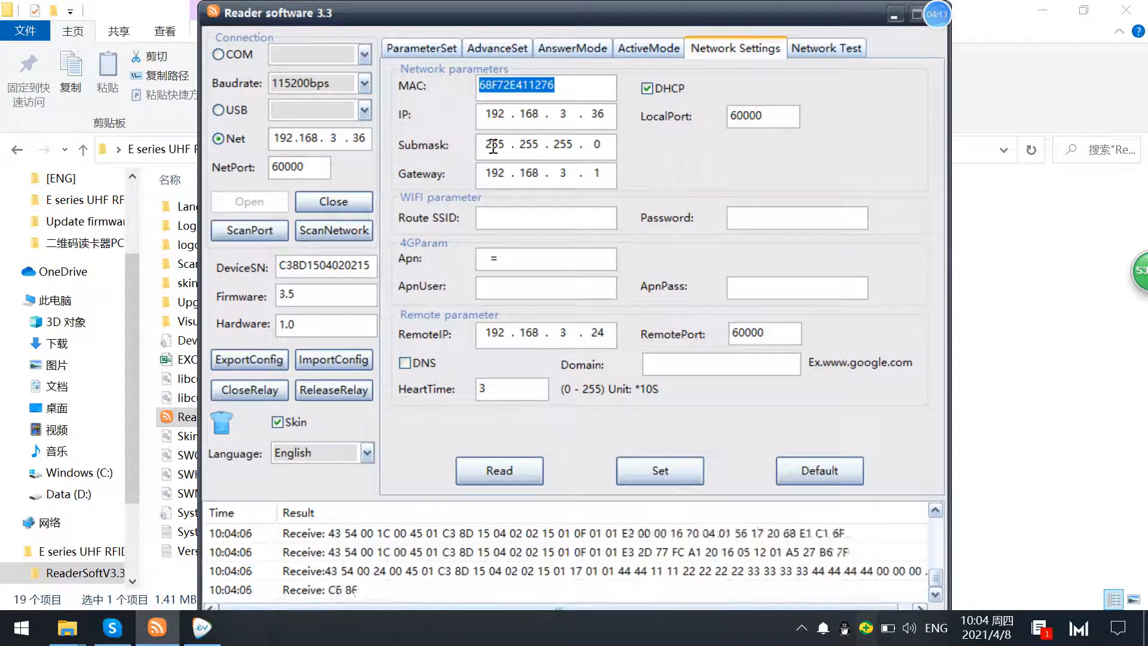
drag(493, 147, 601, 148)
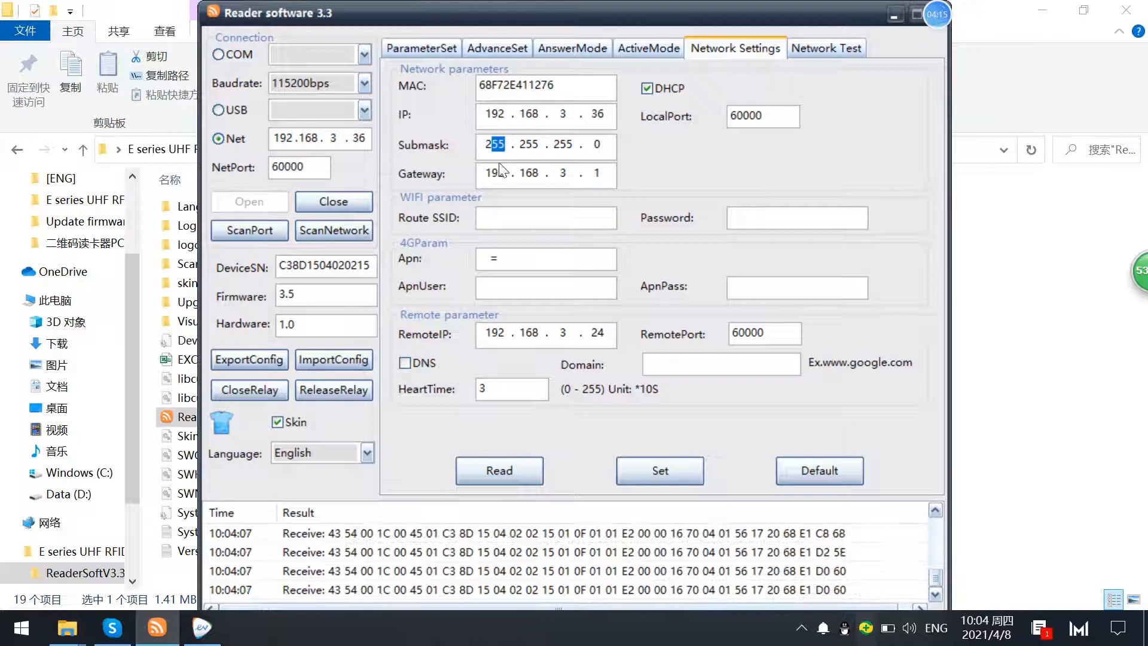
drag(493, 173, 635, 176)
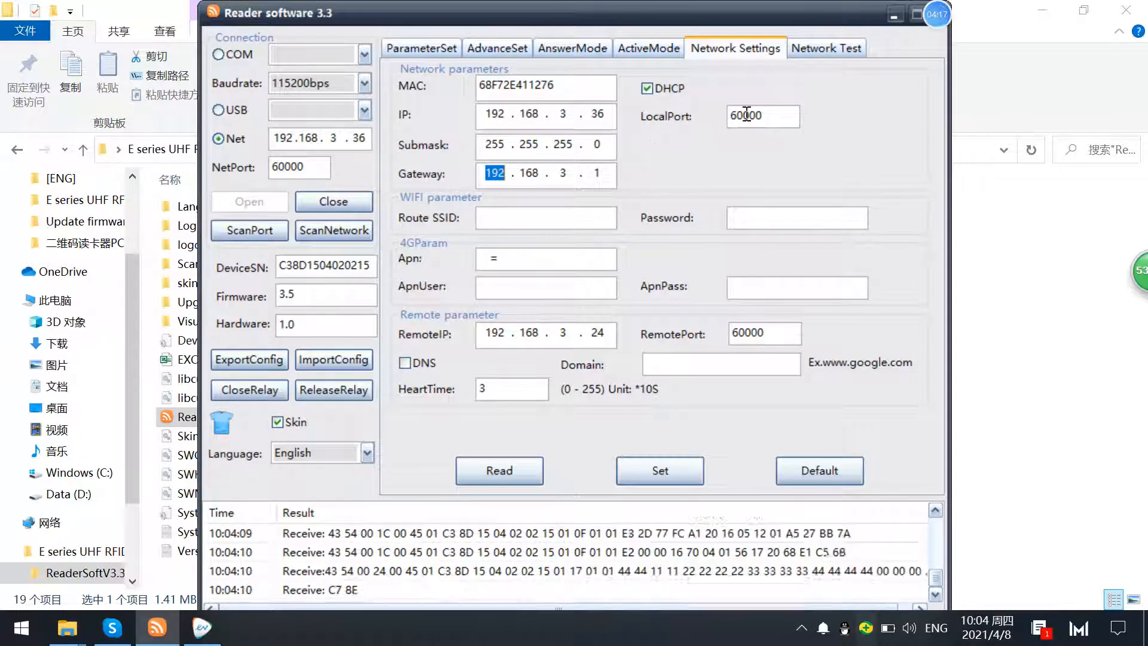
drag(767, 117, 710, 119)
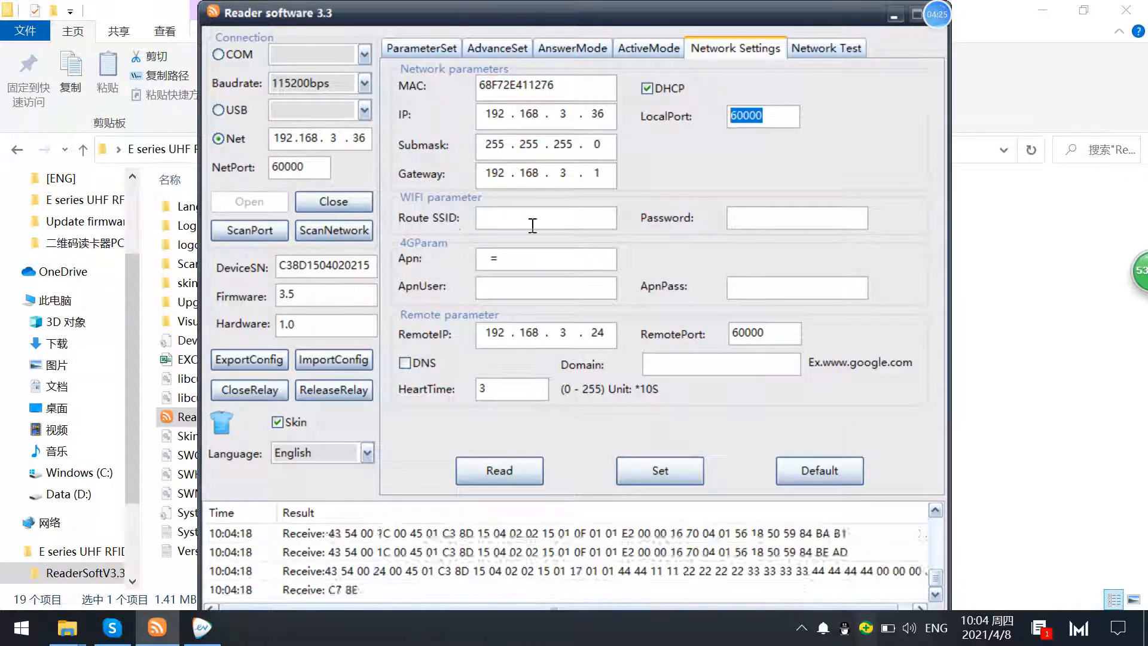
click(742, 219)
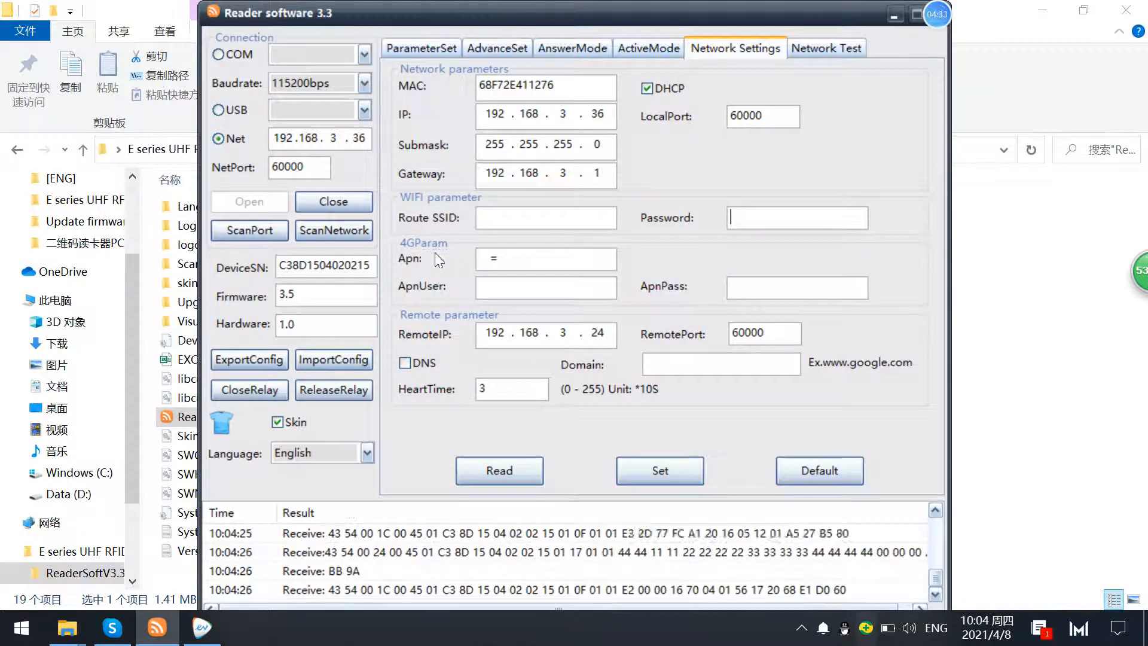
click(494, 294)
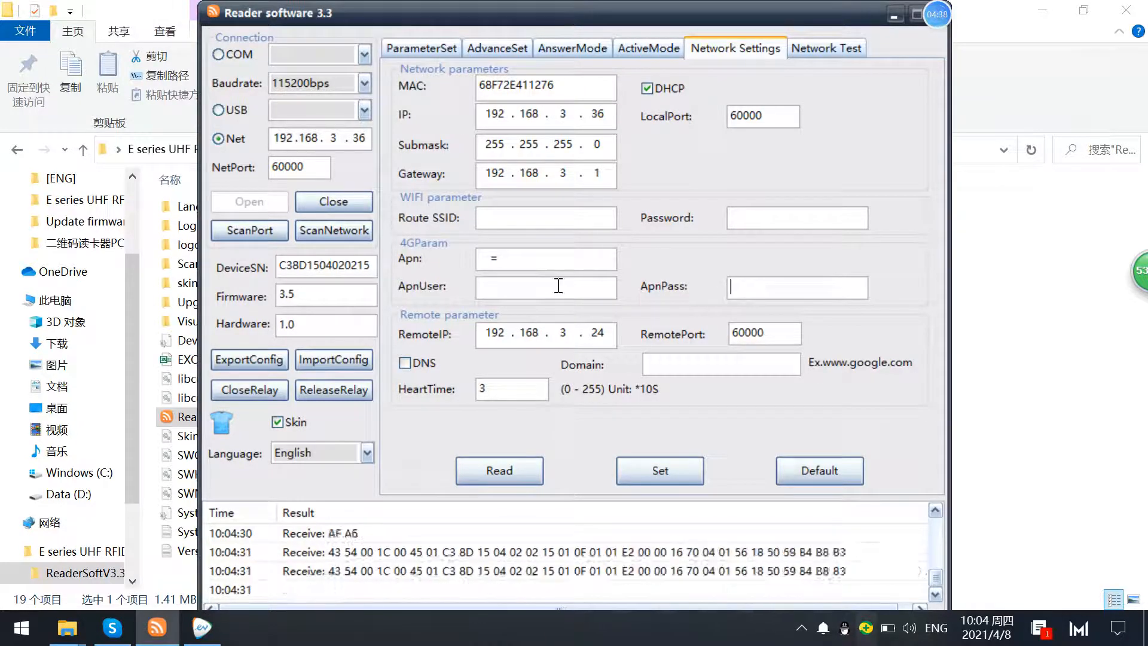
double_click(506, 340)
double_click(565, 337)
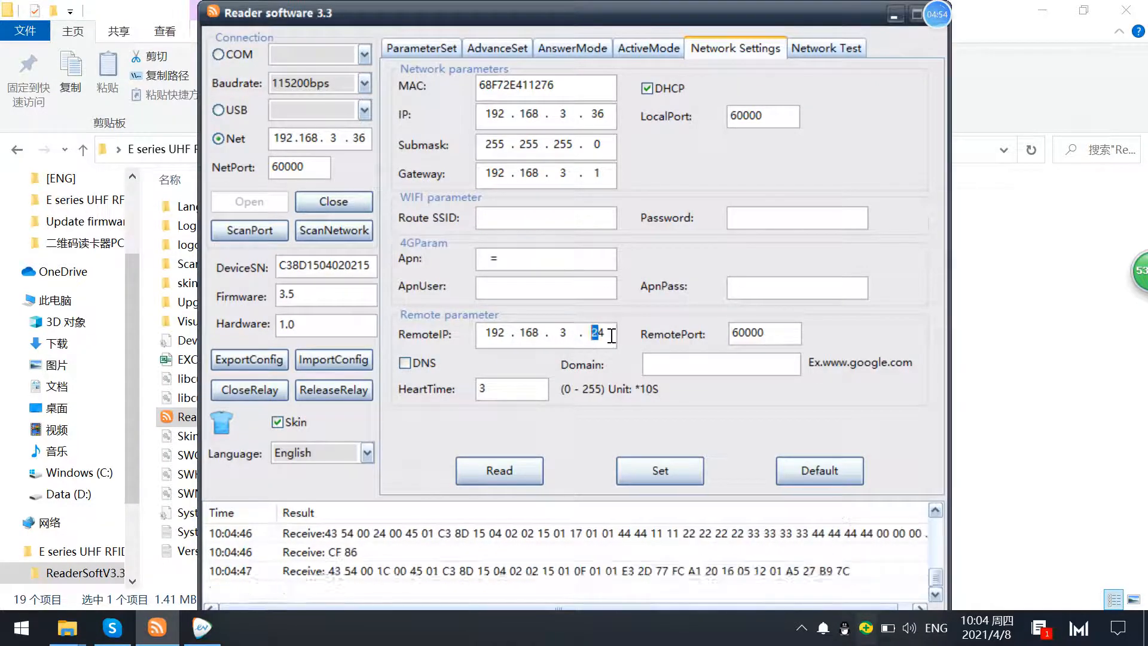
click(596, 335)
- Set the Network Test local IP to the 192.168.3.24 Intel Dual Band adapter
click(821, 46)
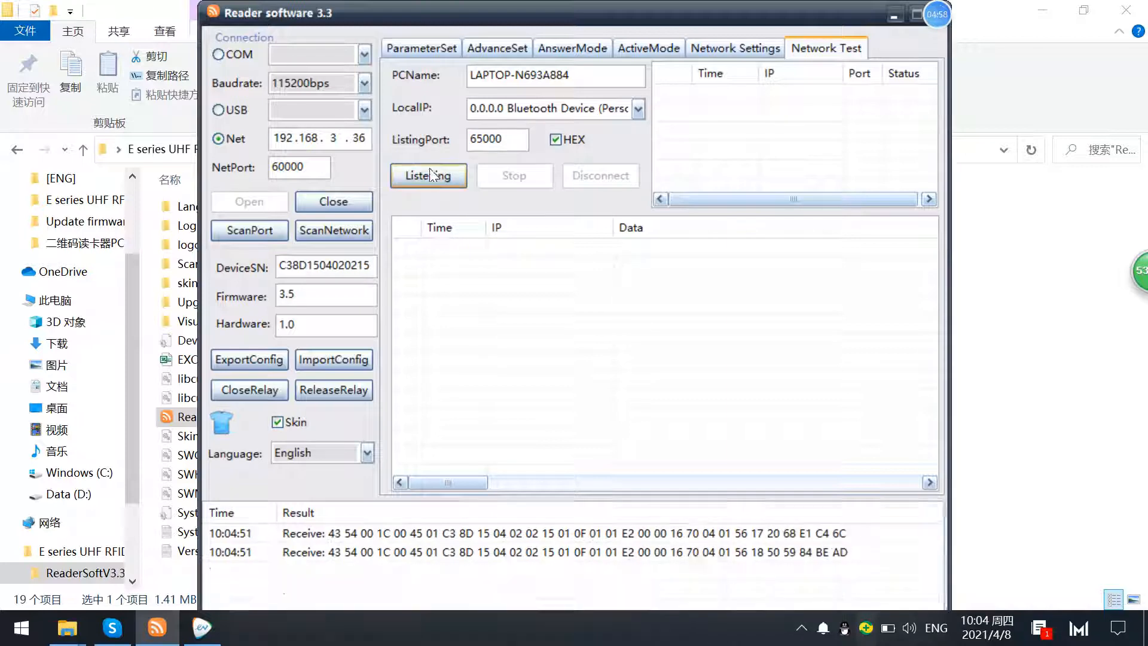
click(633, 109)
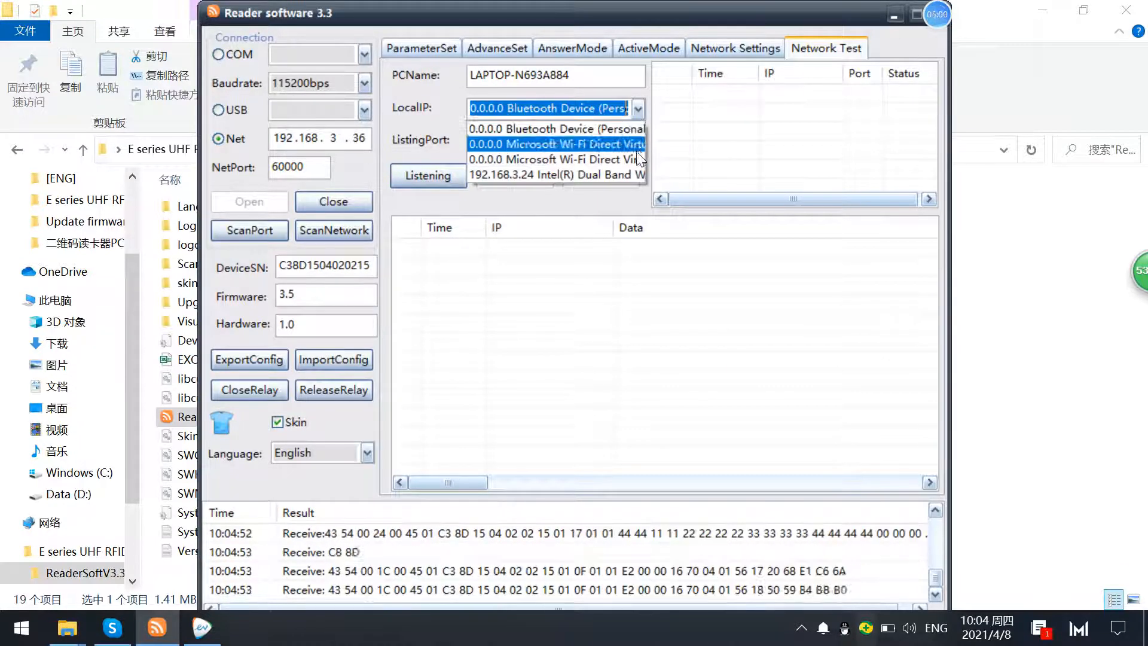
click(529, 177)
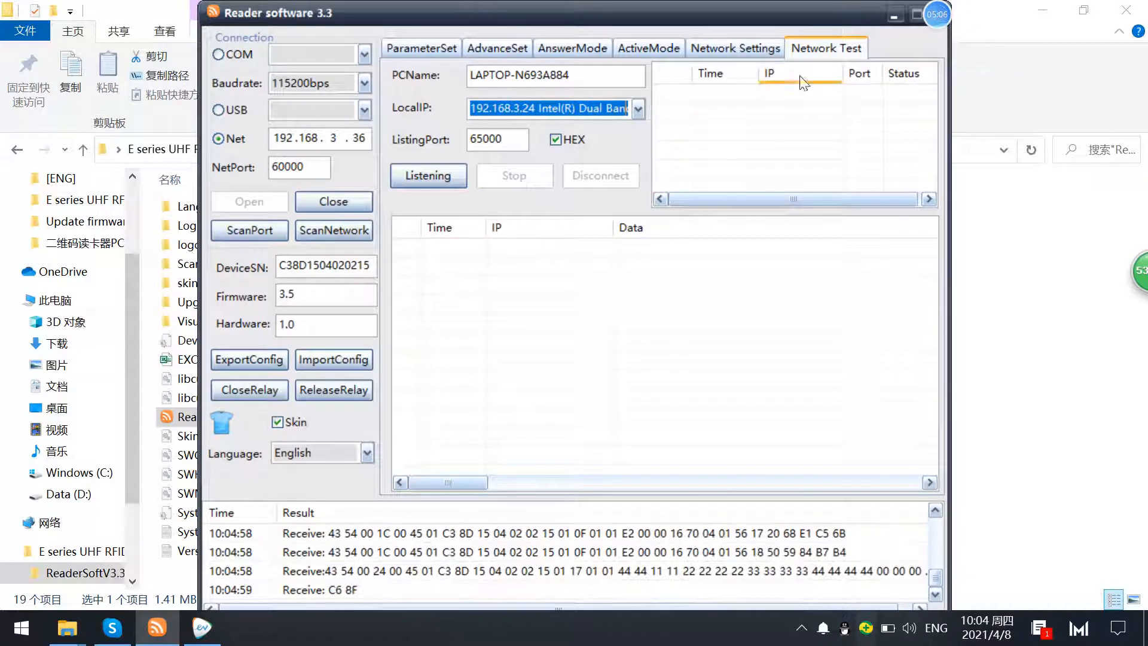
- Check the reader's remote IP and remote port 60000 in Network Settings
click(734, 48)
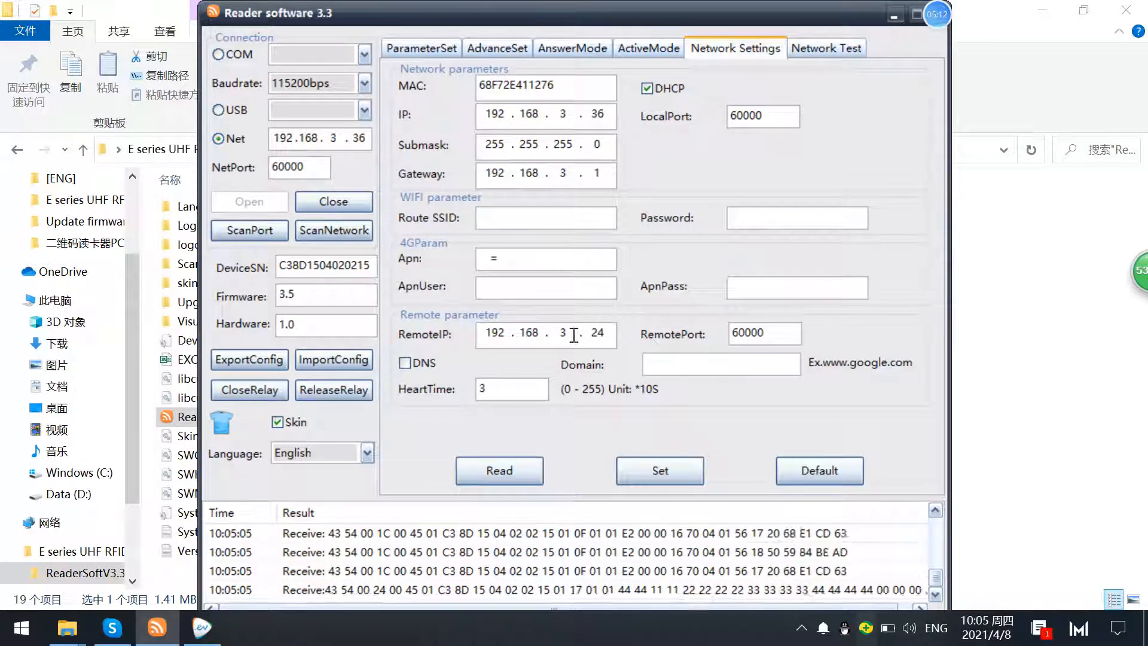
double_click(493, 332)
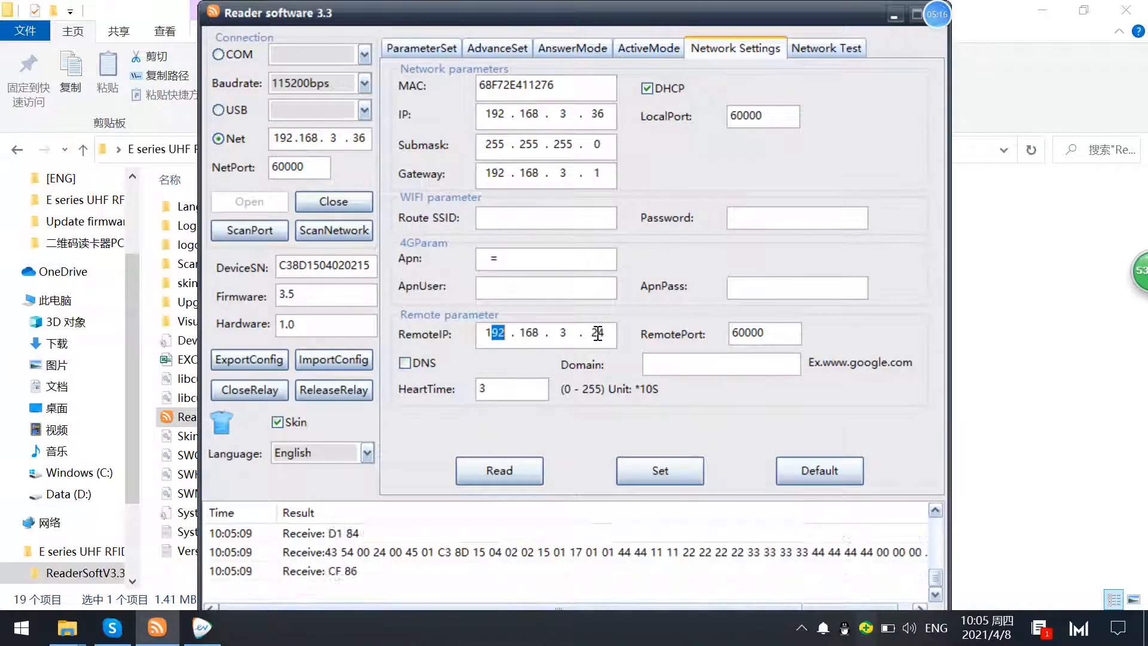
double_click(760, 332)
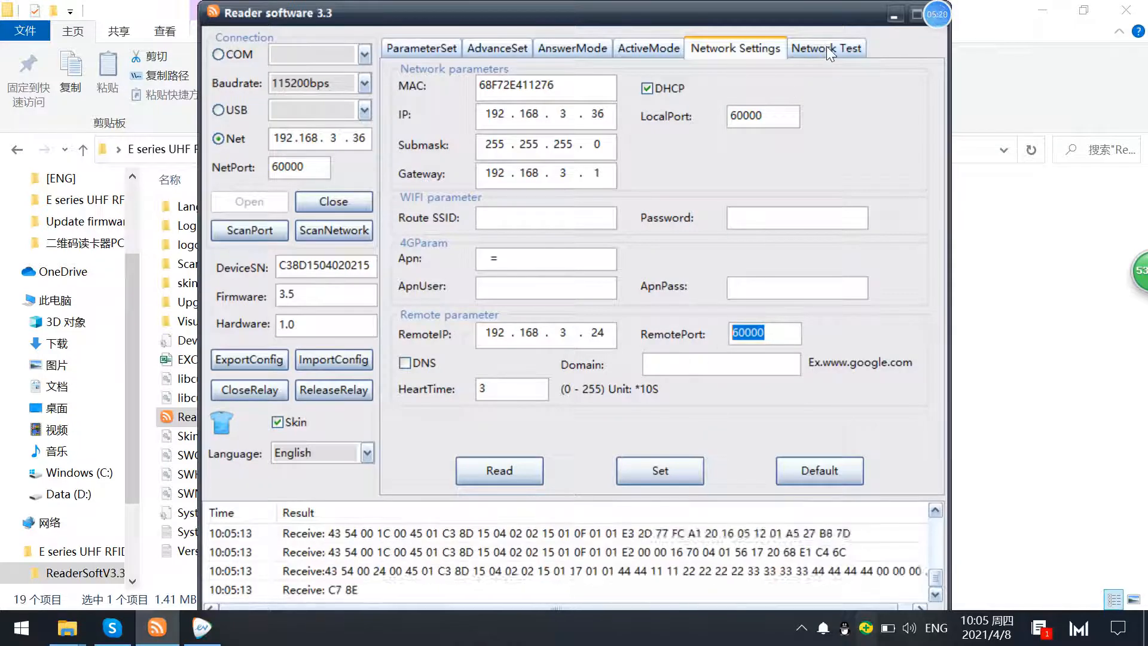
- Listen on port 60000, receive tag data from 192.168.3.36, then stop the listener
click(825, 49)
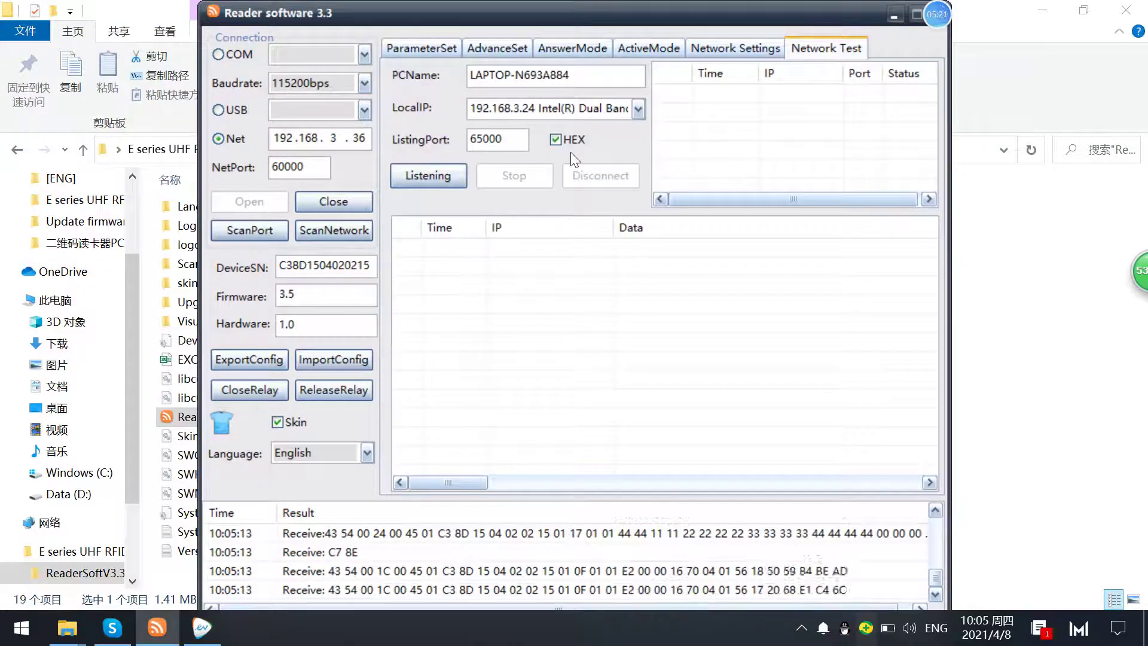
click(483, 140)
key(BackSpace)
text(0)
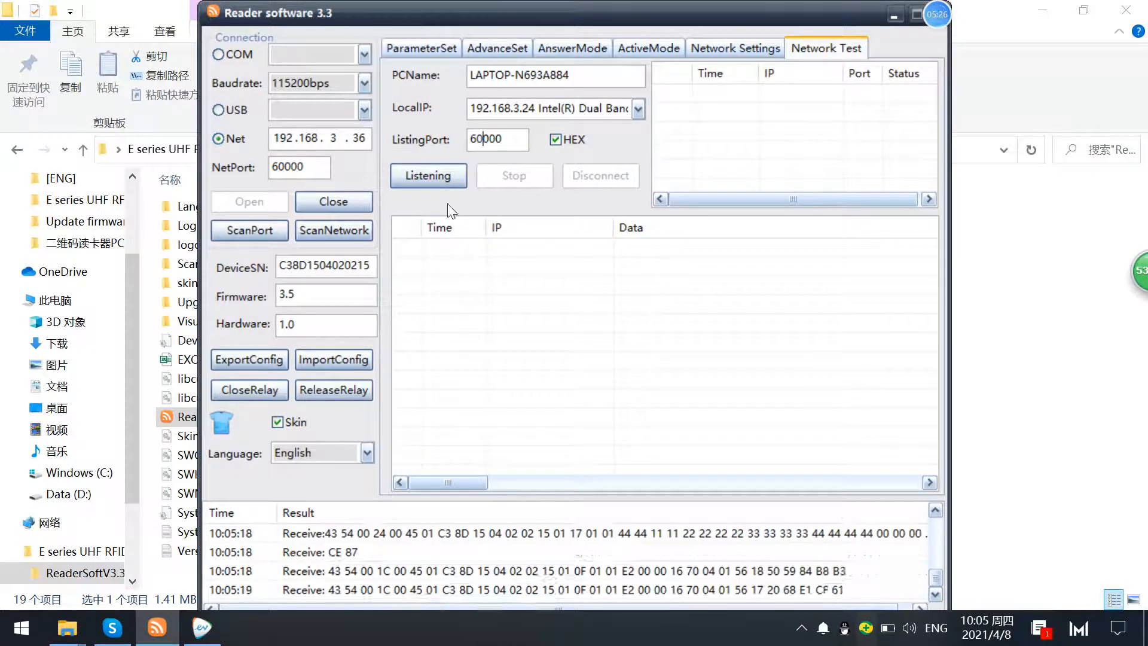
click(453, 180)
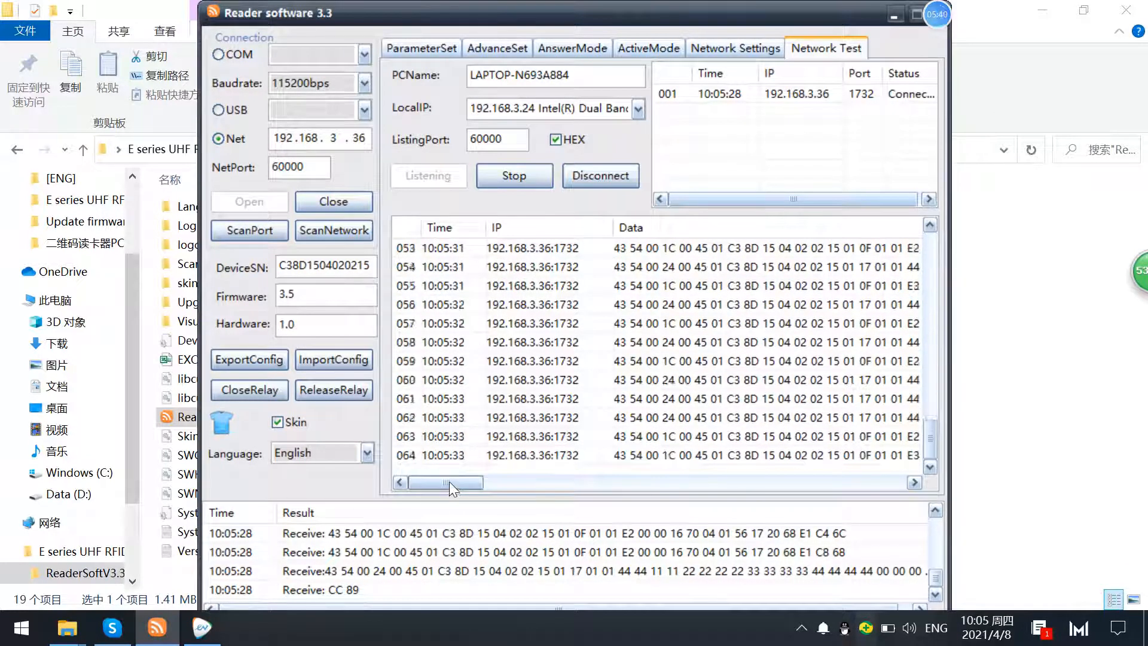
click(788, 92)
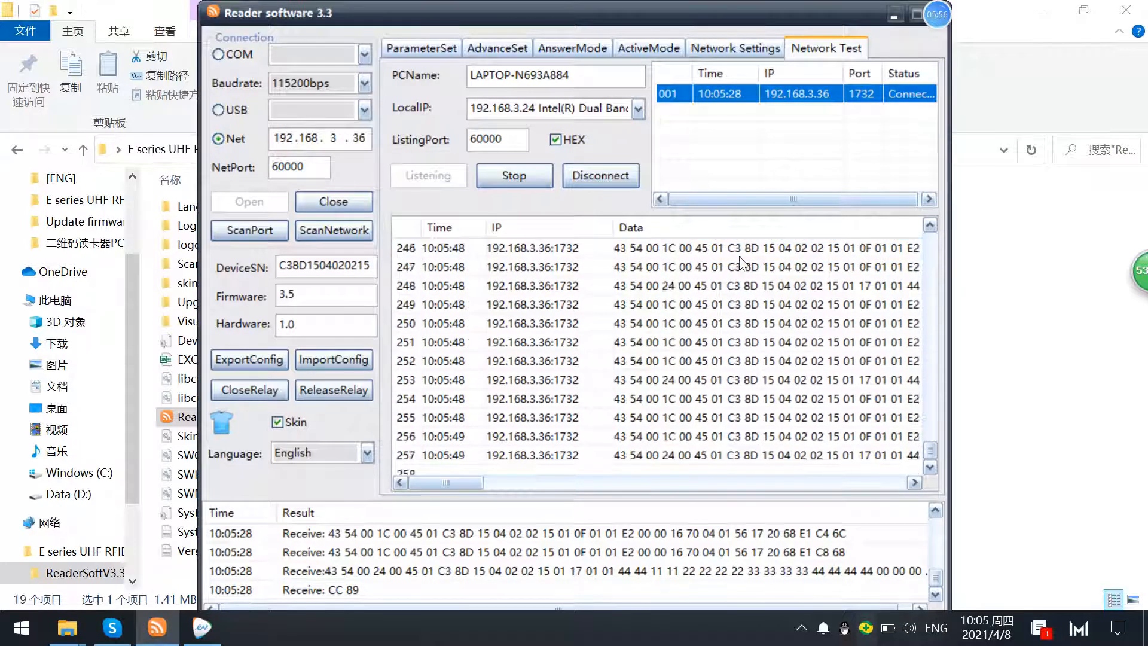
mouse_move(462, 488)
mouse_down()
mouse_move(652, 513)
mouse_move(516, 100)
mouse_up()
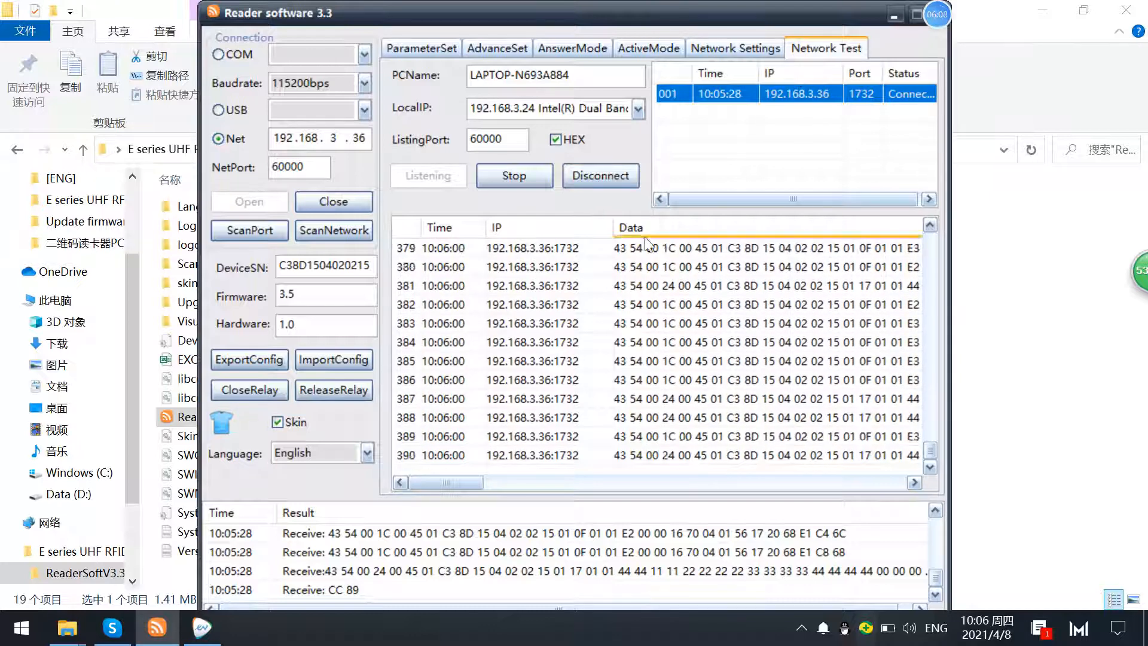
click(515, 177)
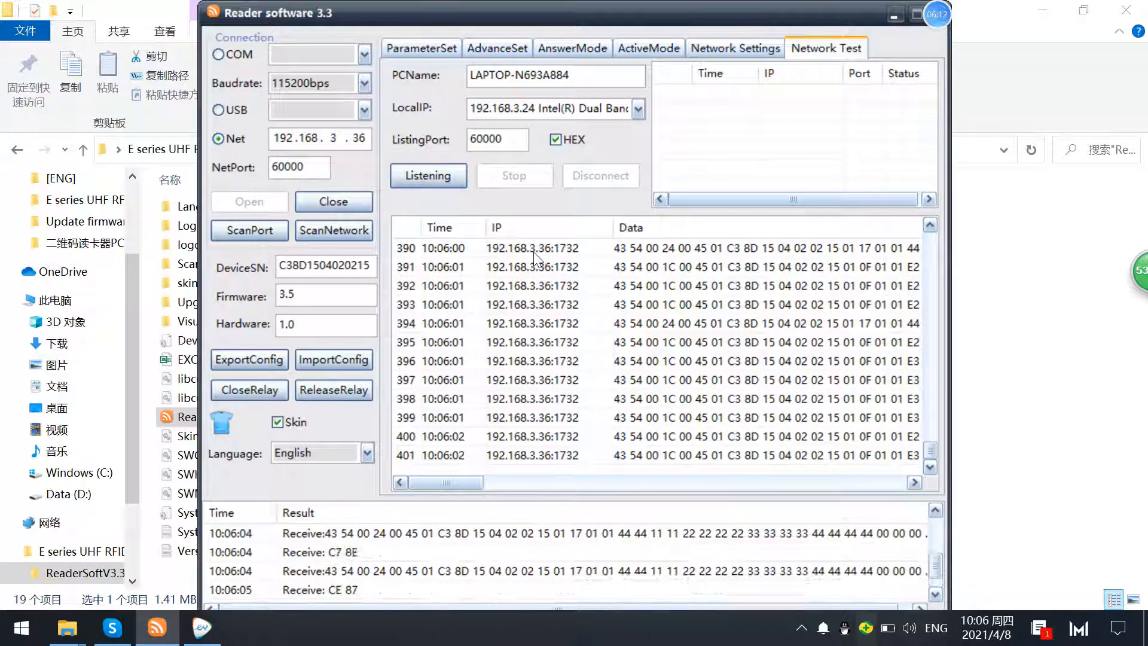
- Briefly enable DNS domain addressing in Network Settings, then turn it back off
click(749, 50)
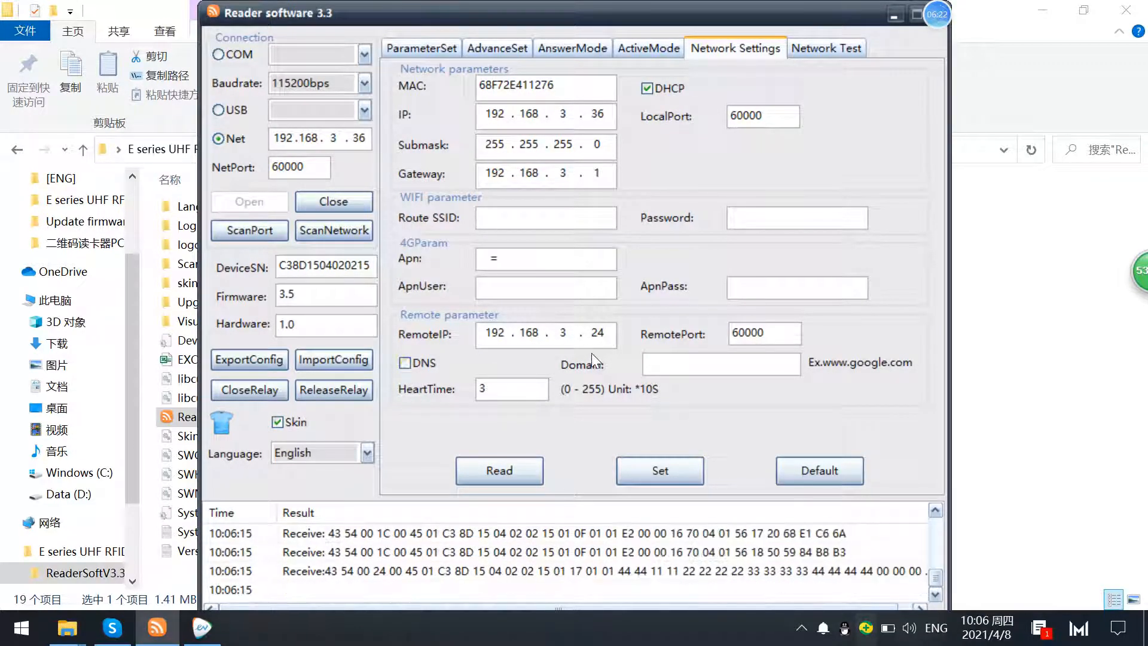
click(414, 367)
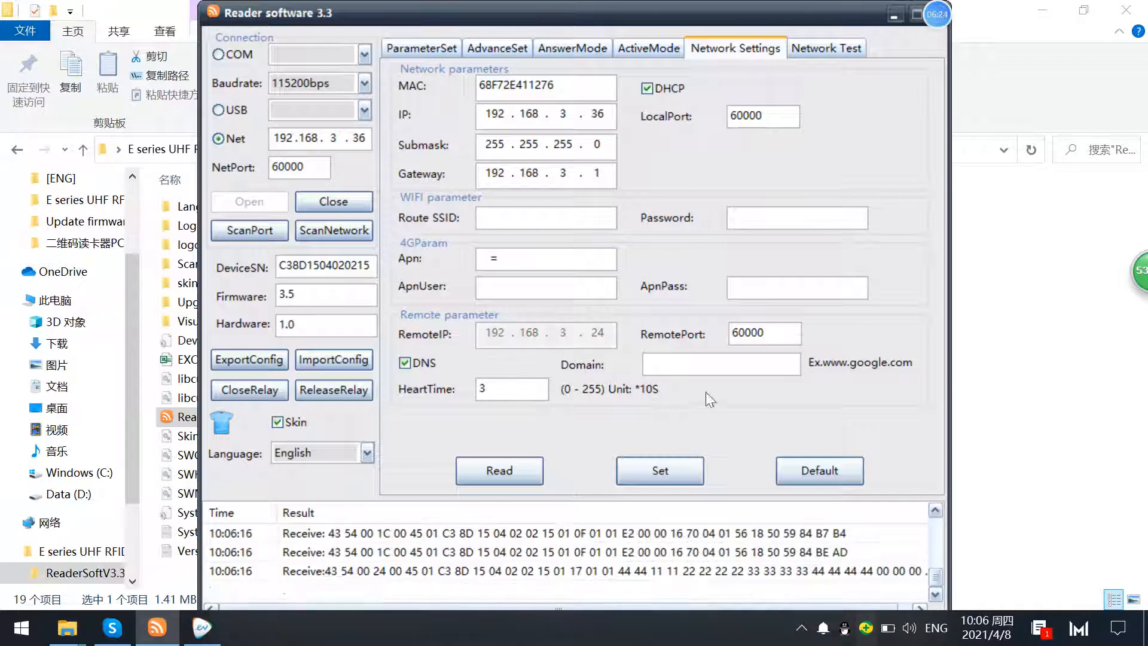
click(690, 370)
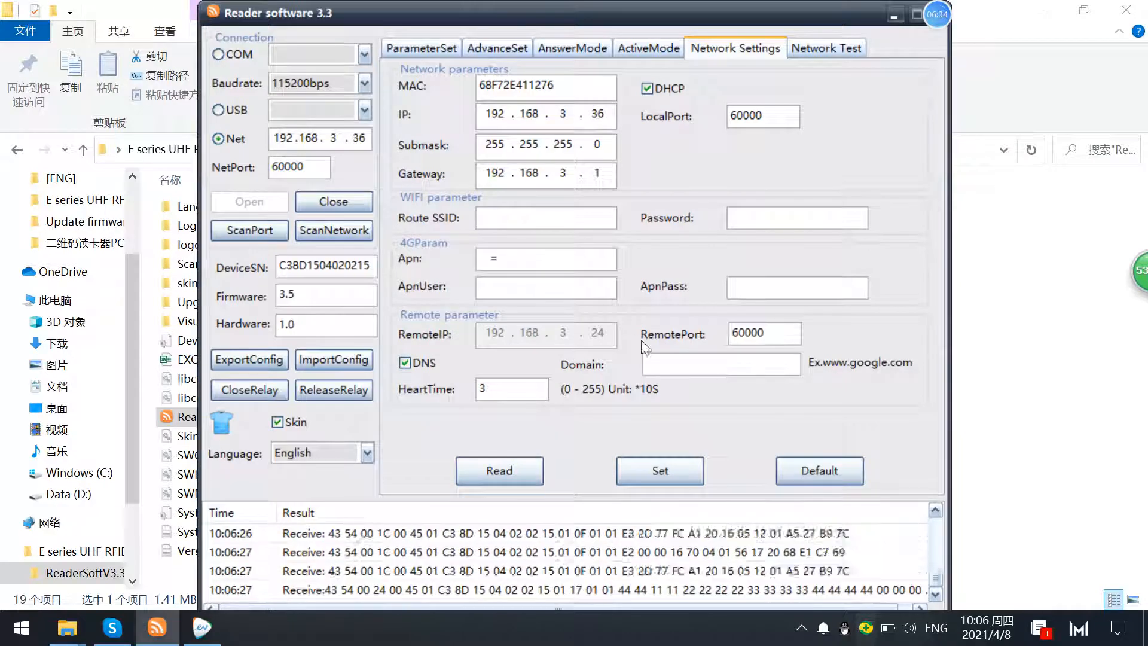
click(405, 363)
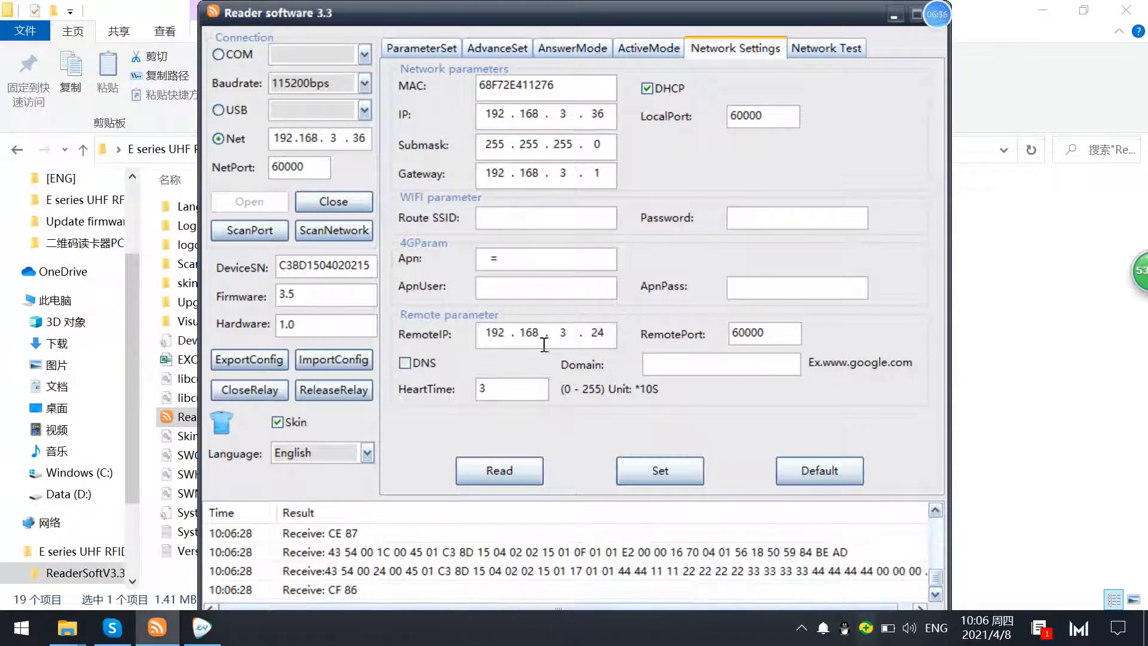
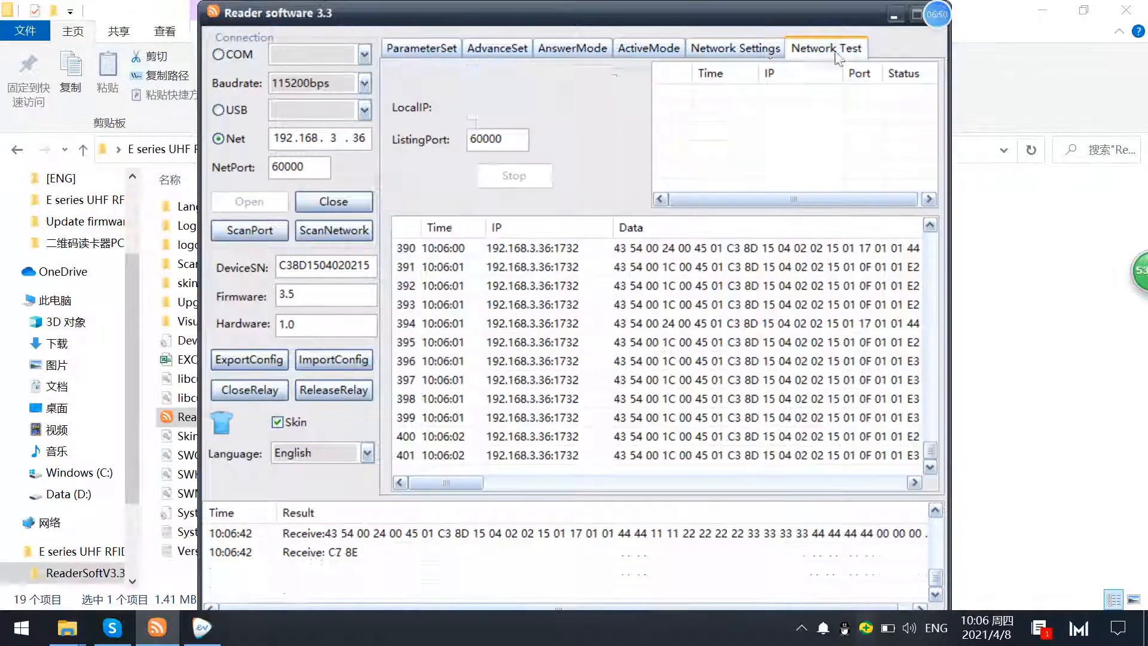
- View the reader's Network Settings (DHCP, remote server 192.168.3.24:60000) and close the connection
click(764, 42)
click(804, 46)
click(745, 48)
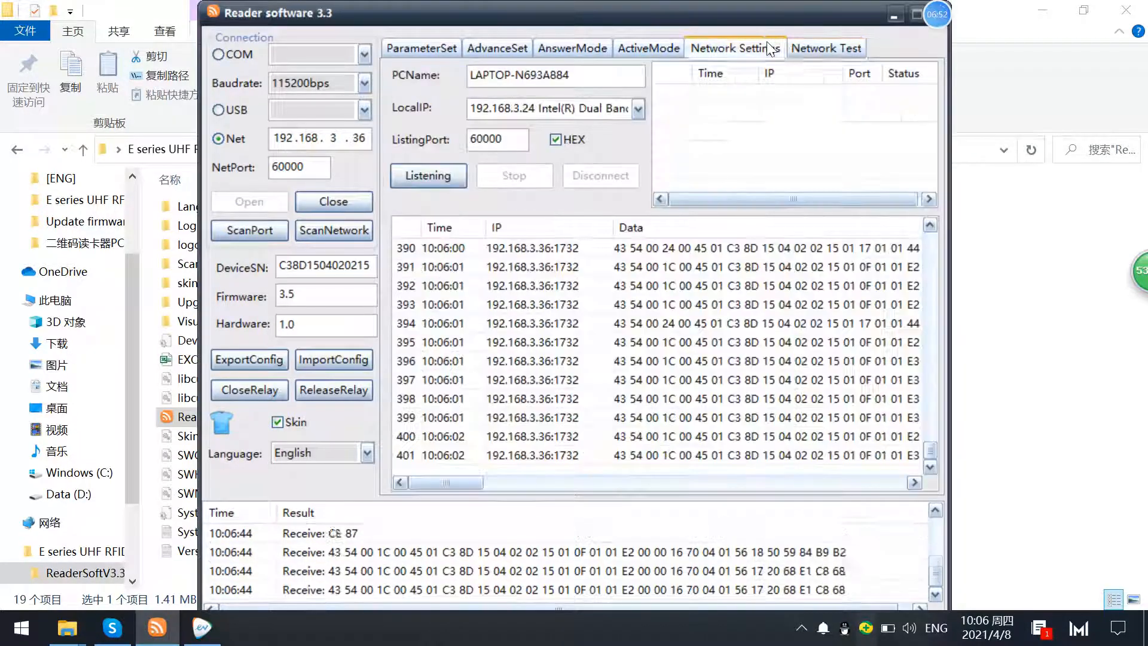
click(328, 206)
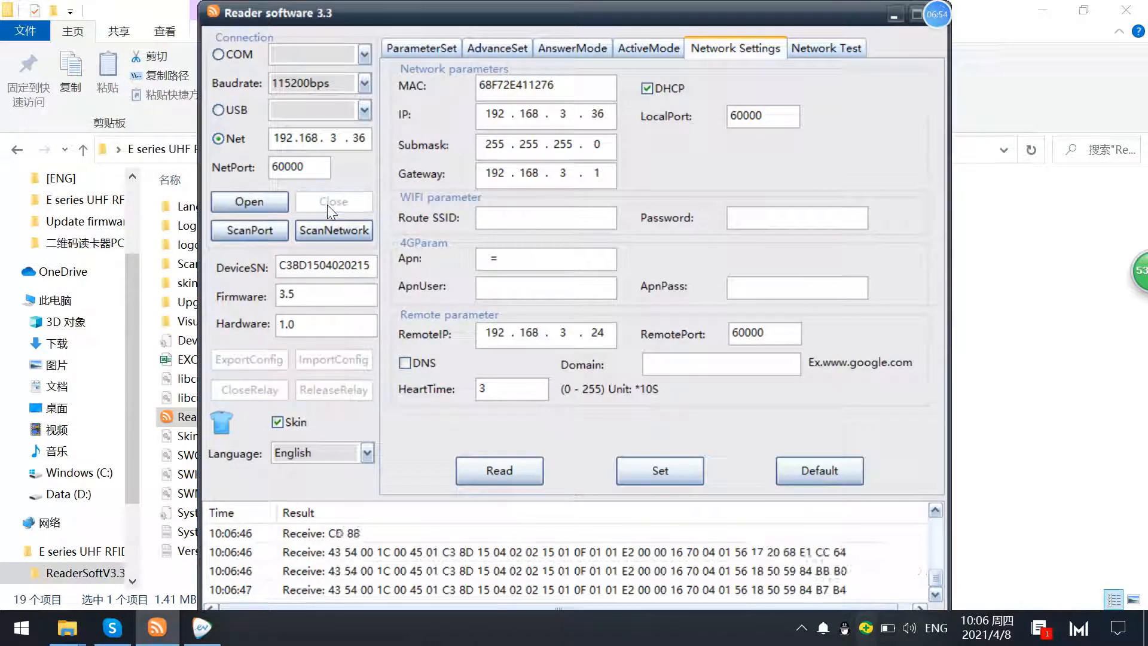